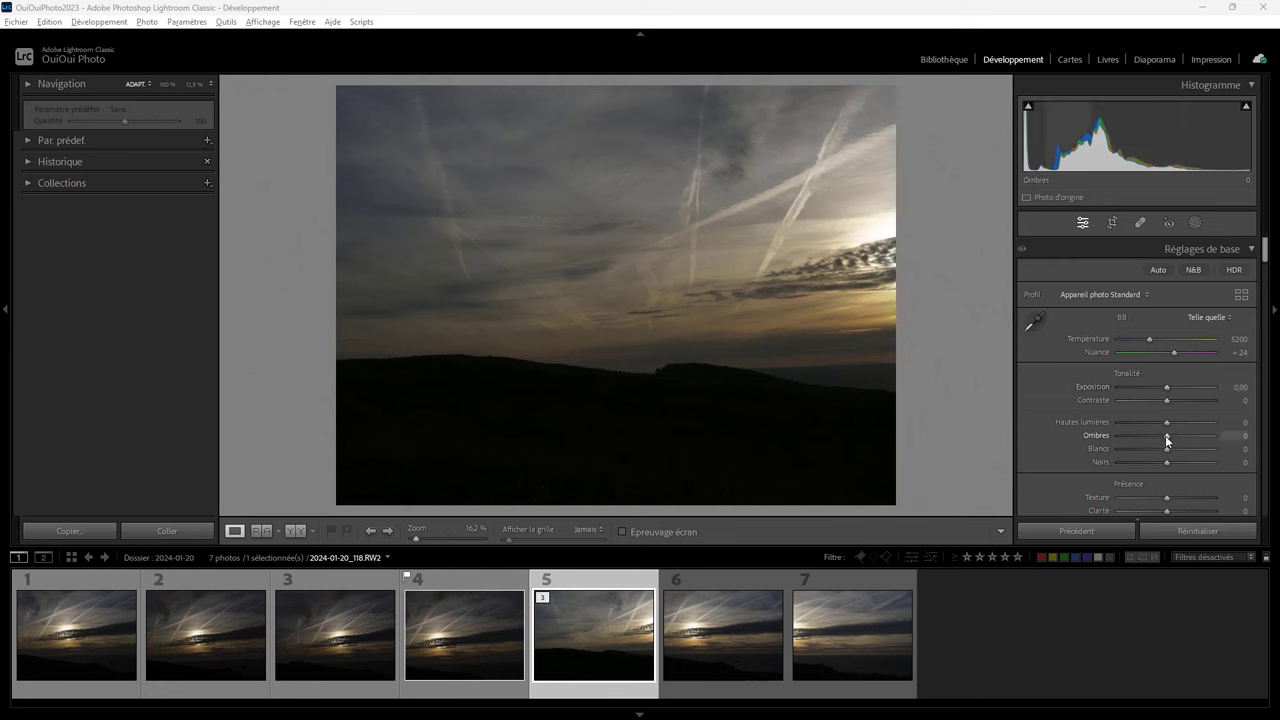
Step: Give photo 5 shadows +100, exposure +0.87 and highlights −41
{"action": "left_click_drag", "start_coordinate": [1166, 435], "coordinate": [1214, 437]}
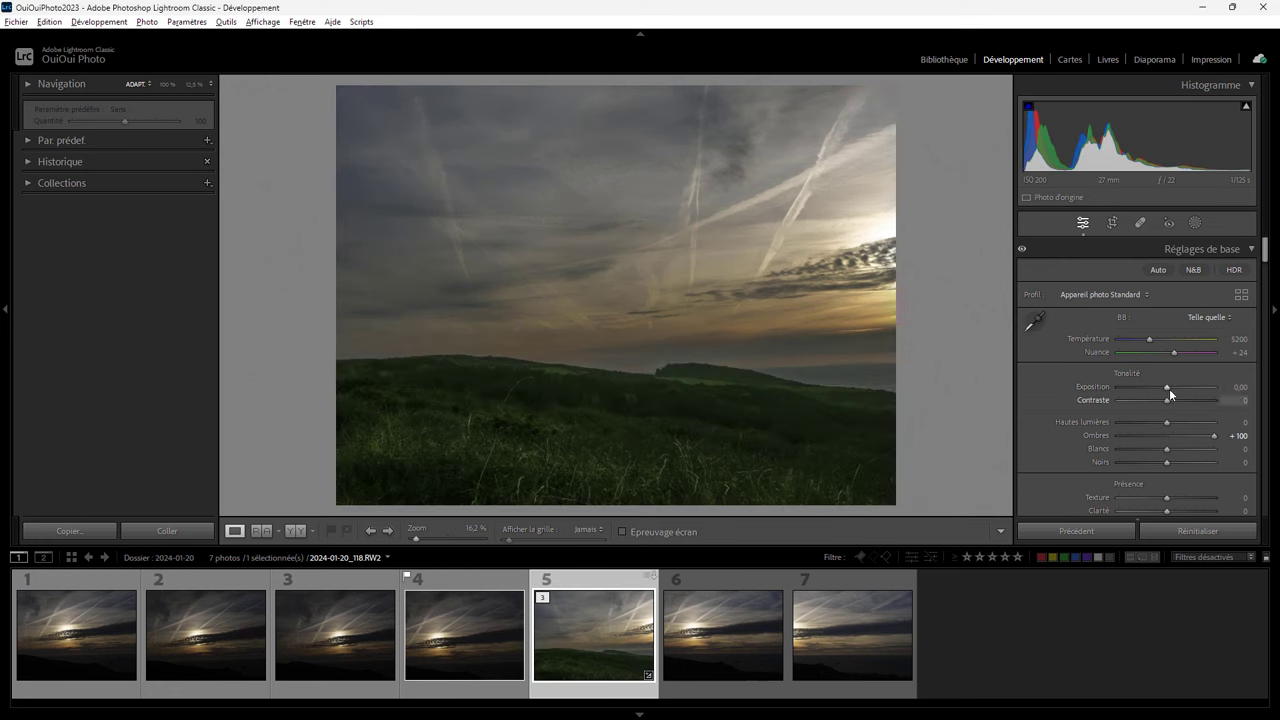
{"action": "left_click_drag", "start_coordinate": [1167, 390], "coordinate": [1174, 390]}
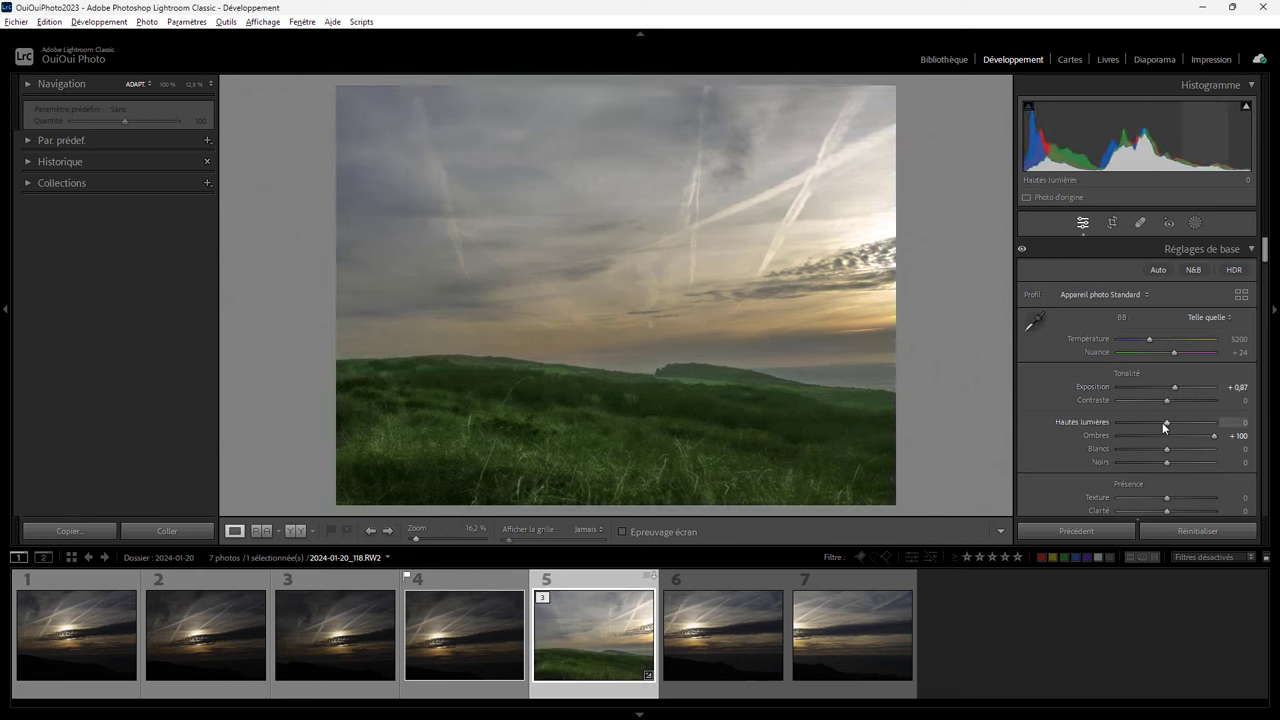
{"action": "left_click_drag", "start_coordinate": [1165, 422], "coordinate": [1146, 422]}
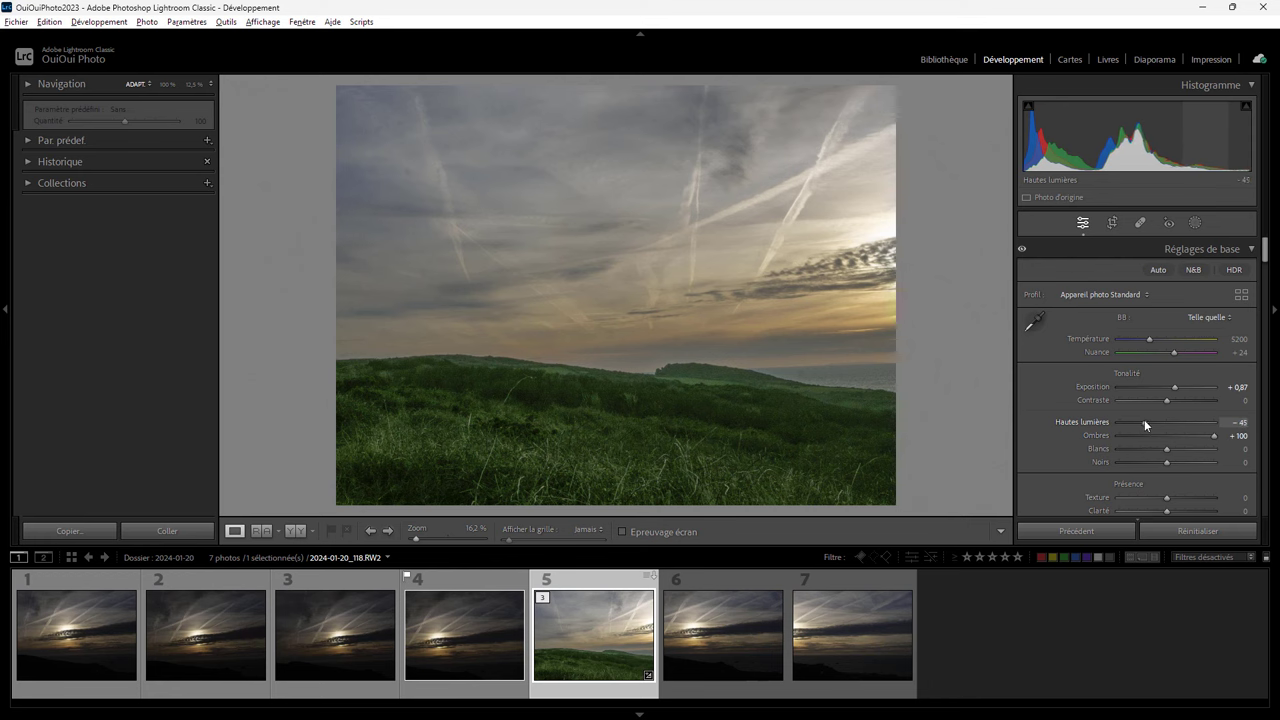
Step: Sync photo 5's tone settings to photos 6 and 7
{"action": "left_click", "coordinate": [857, 580], "text": "shift"}
{"action": "left_click", "coordinate": [1083, 531]}
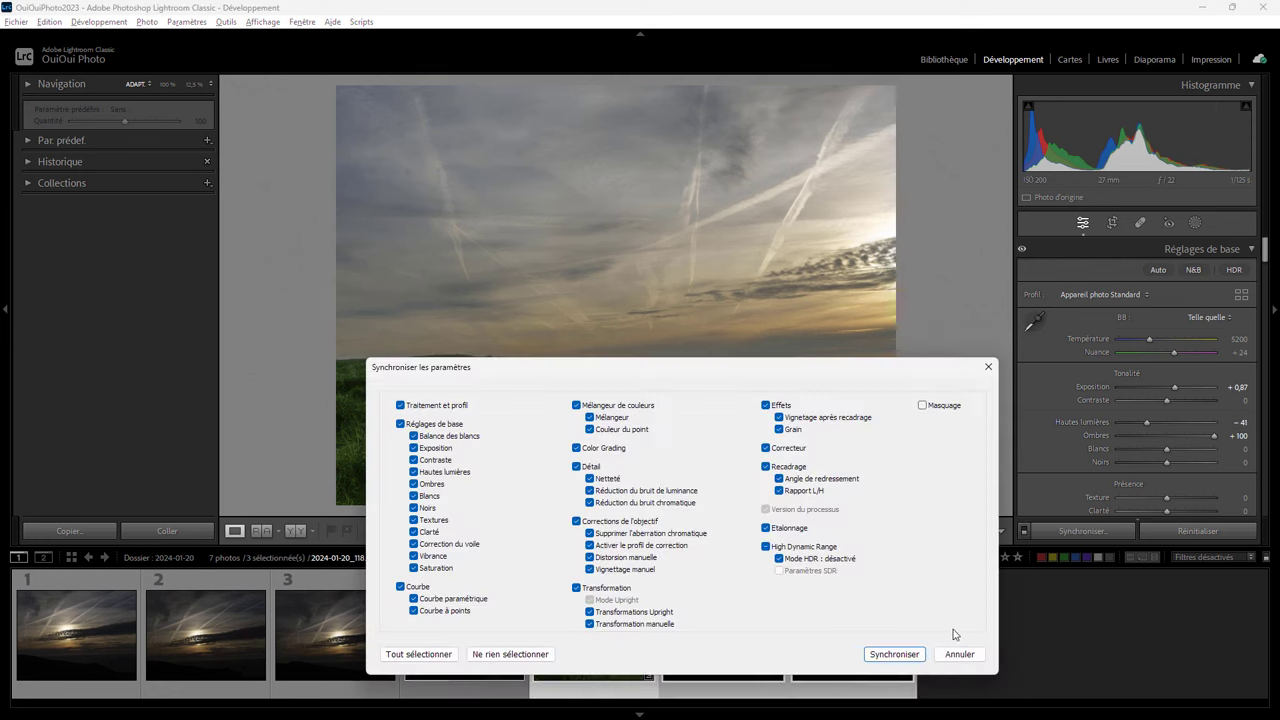
{"action": "key", "text": "Return"}
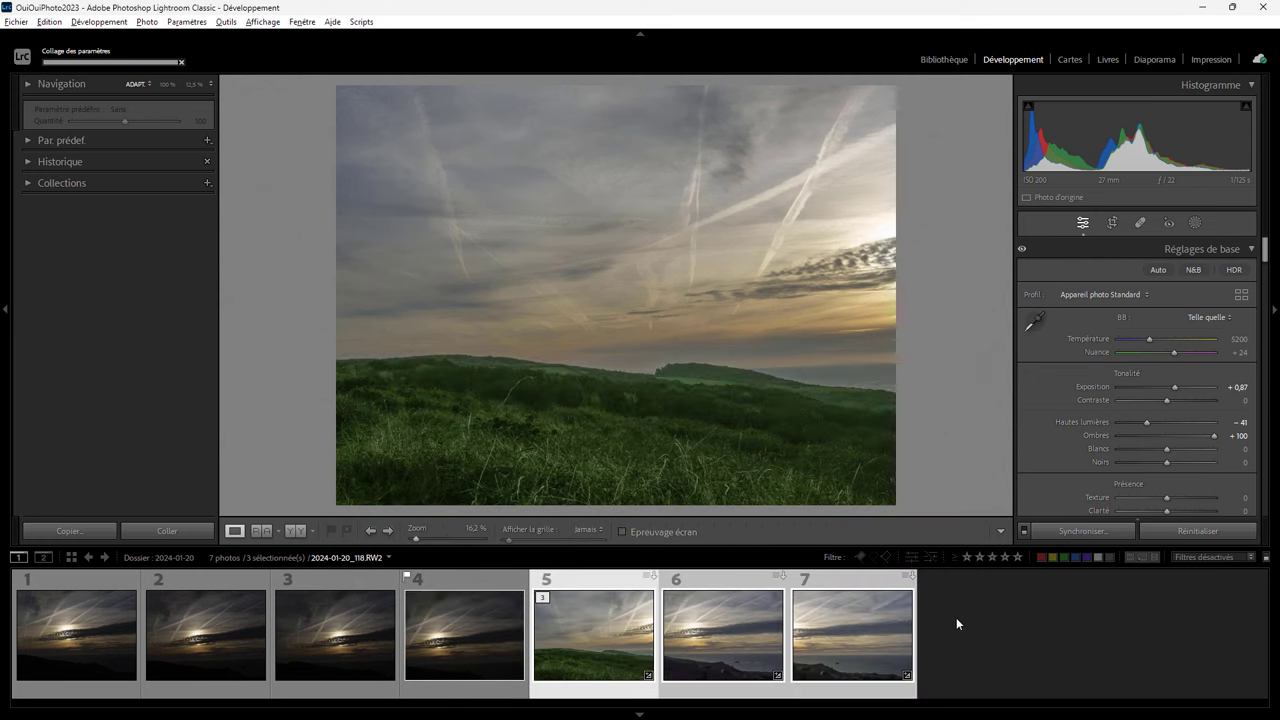
Step: Compare synced photos 6 and 5, then switch to the Library module
{"action": "left_click", "coordinate": [733, 597]}
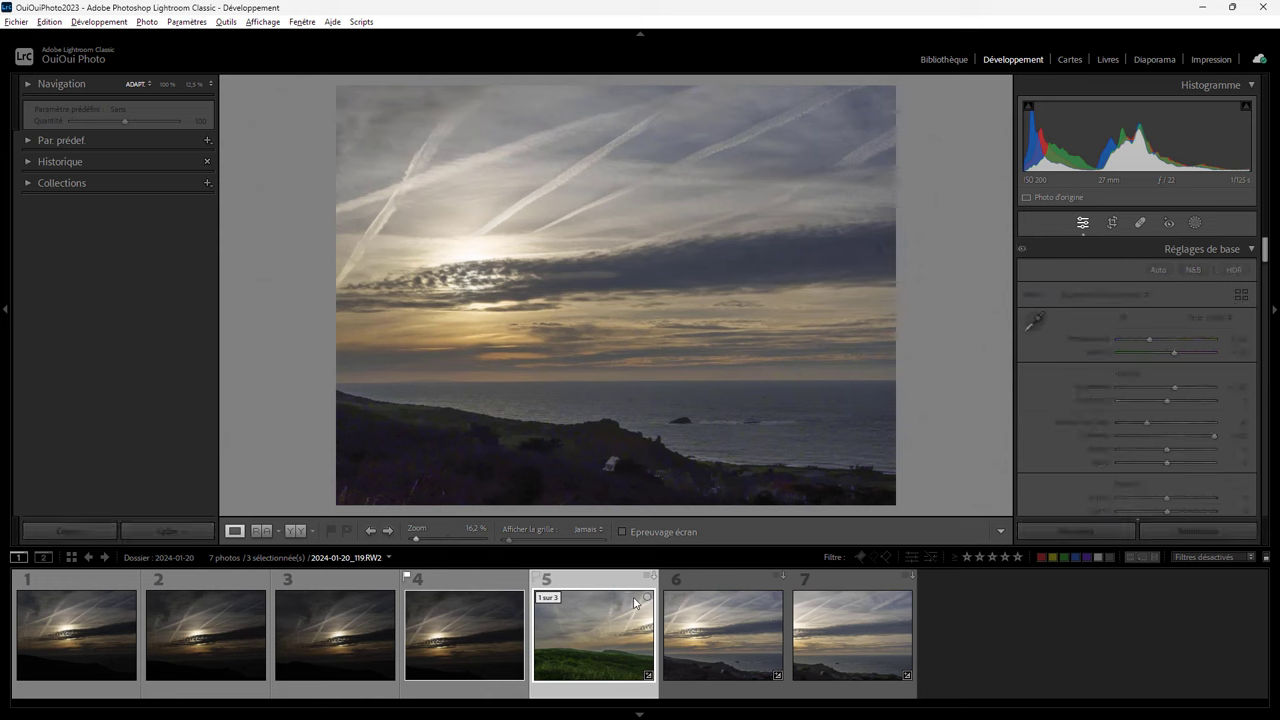
{"action": "left_click", "coordinate": [635, 601]}
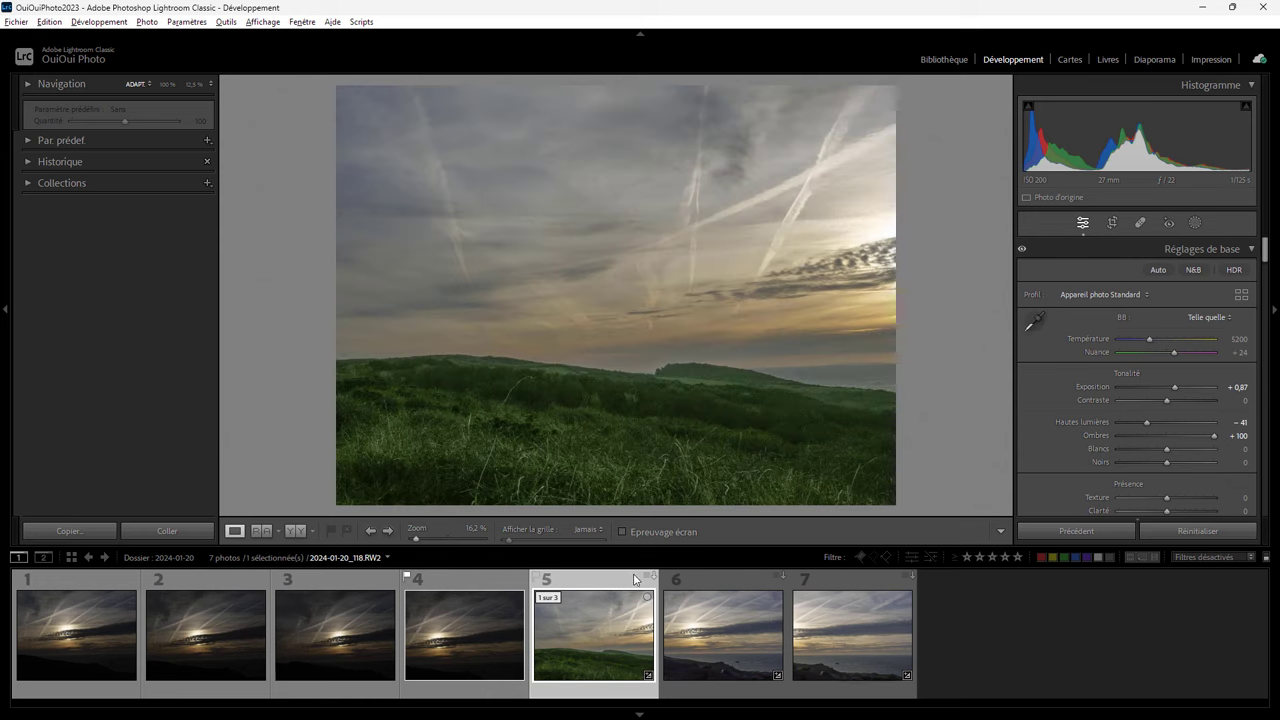
{"action": "left_click", "coordinate": [724, 600]}
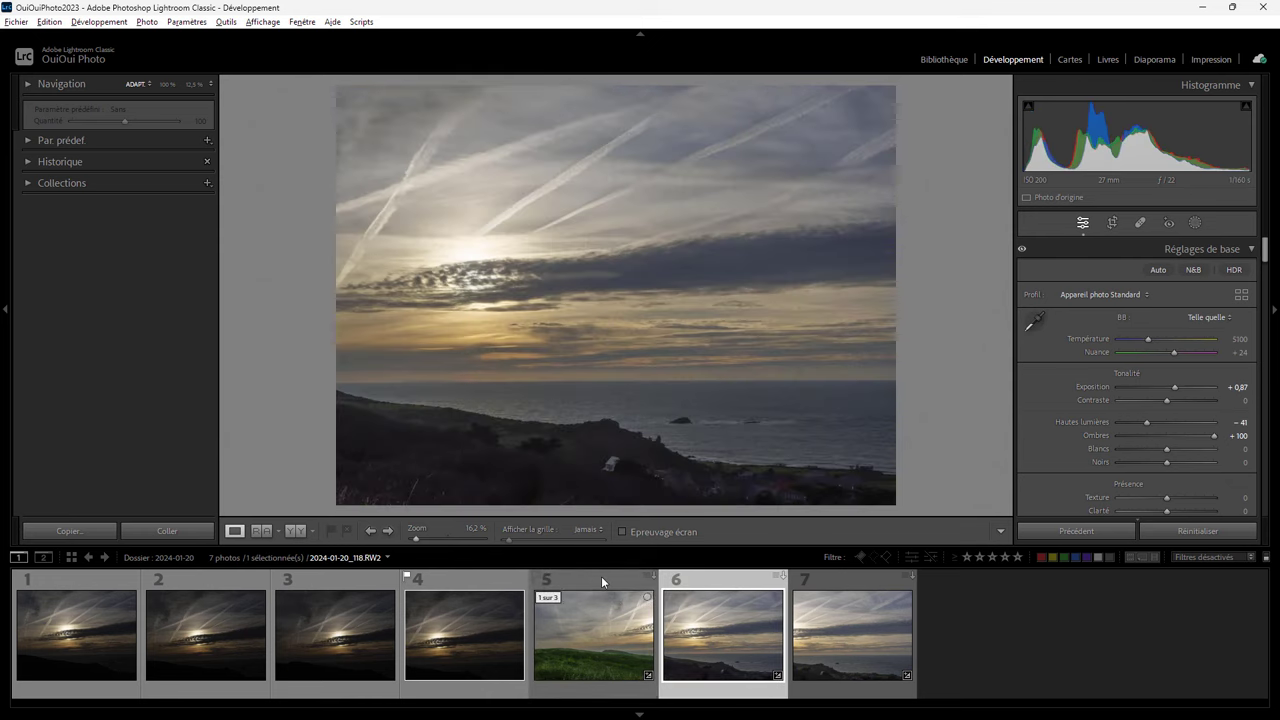
{"action": "left_click", "coordinate": [601, 580]}
{"action": "left_click", "coordinate": [943, 59]}
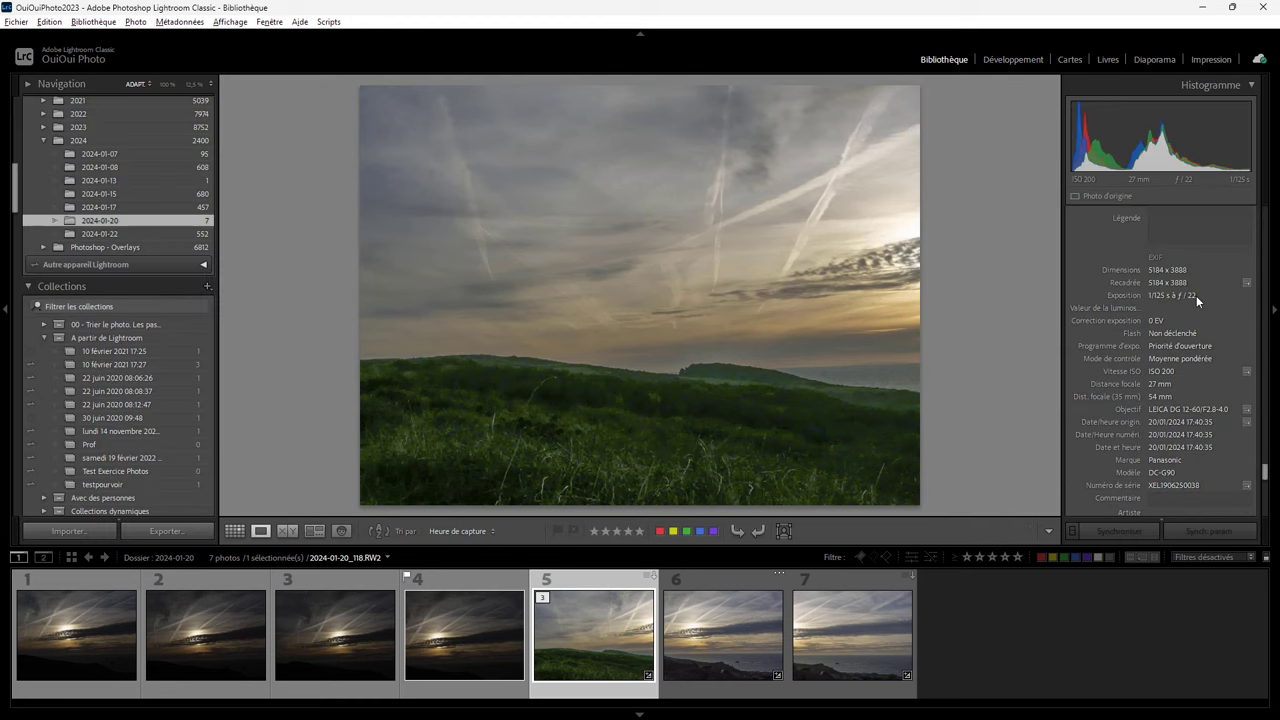
Step: Review photos 6, 7 and 5, then select photos 5 through 7 together
{"action": "left_click", "coordinate": [745, 583]}
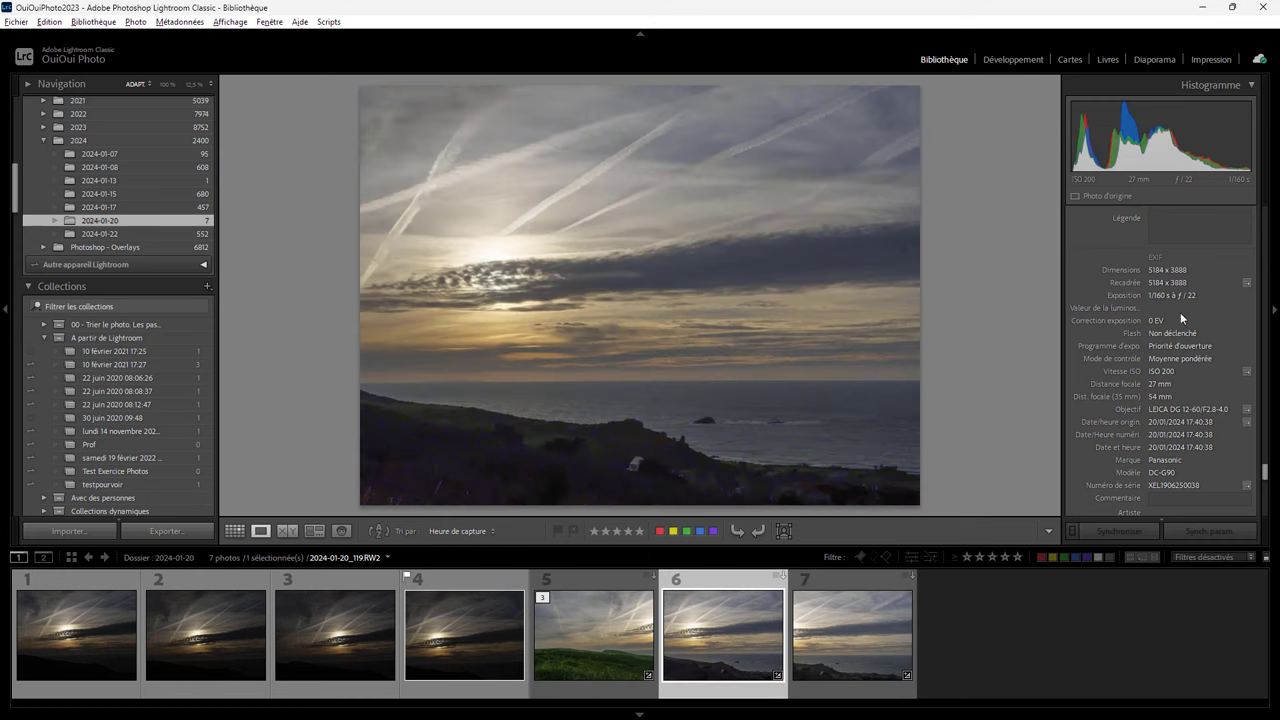
{"action": "key", "text": "Right"}
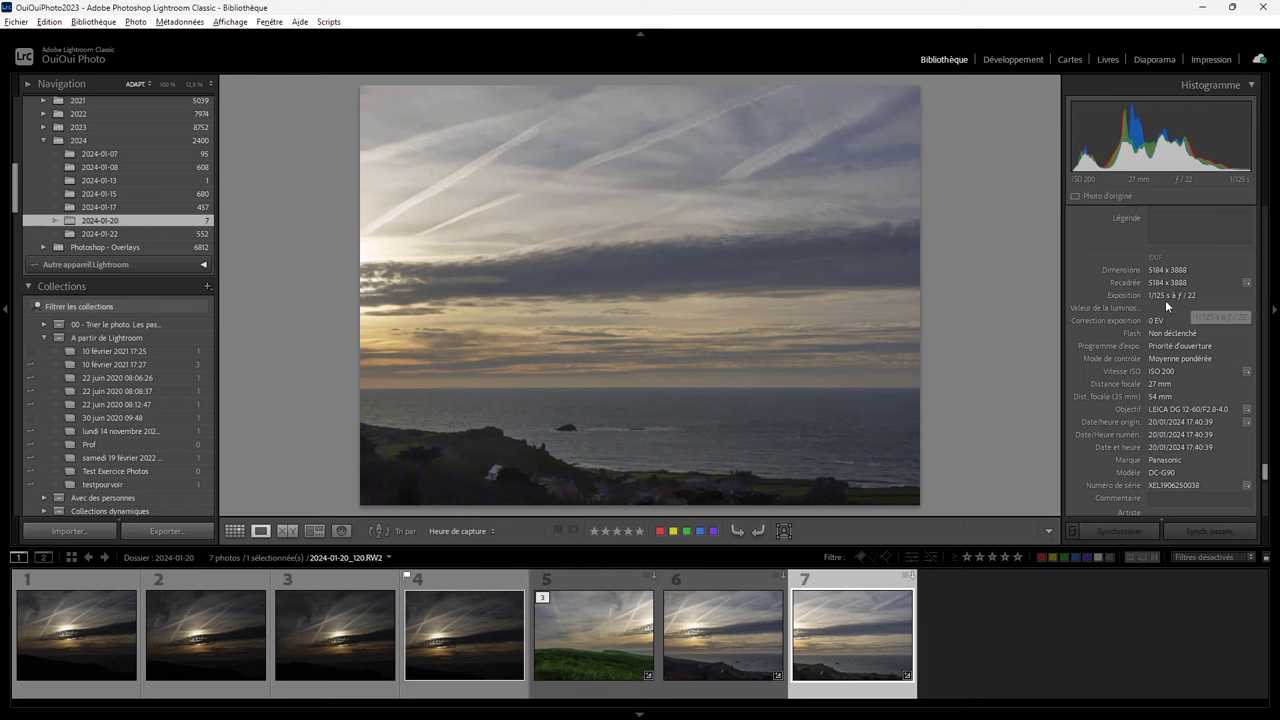
{"action": "left_click", "coordinate": [632, 575]}
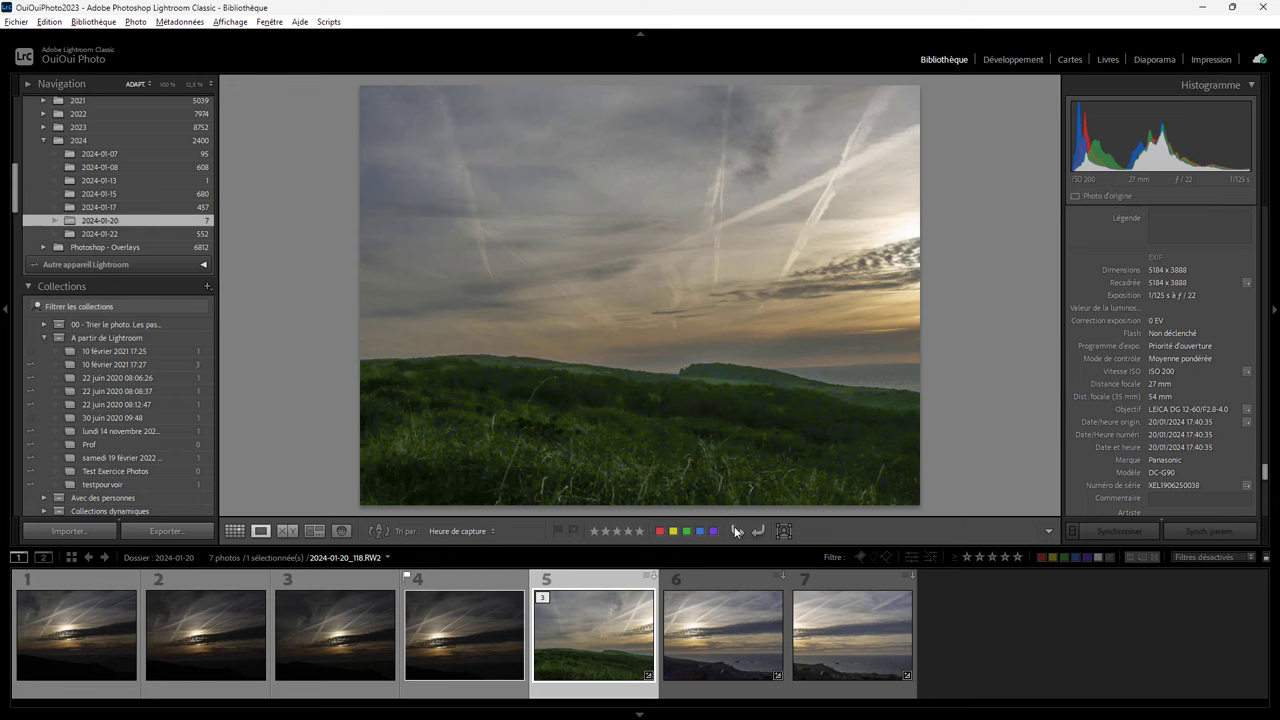
{"action": "left_click", "coordinate": [734, 580]}
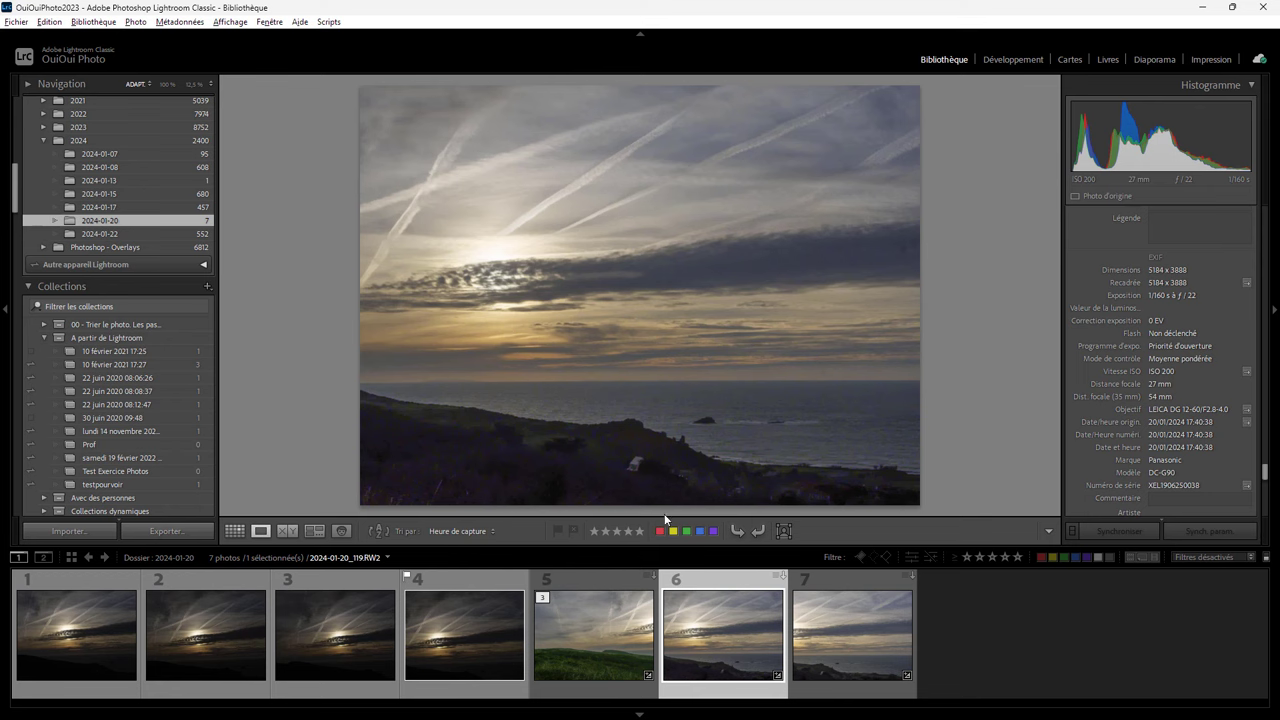
{"action": "left_click", "coordinate": [616, 576]}
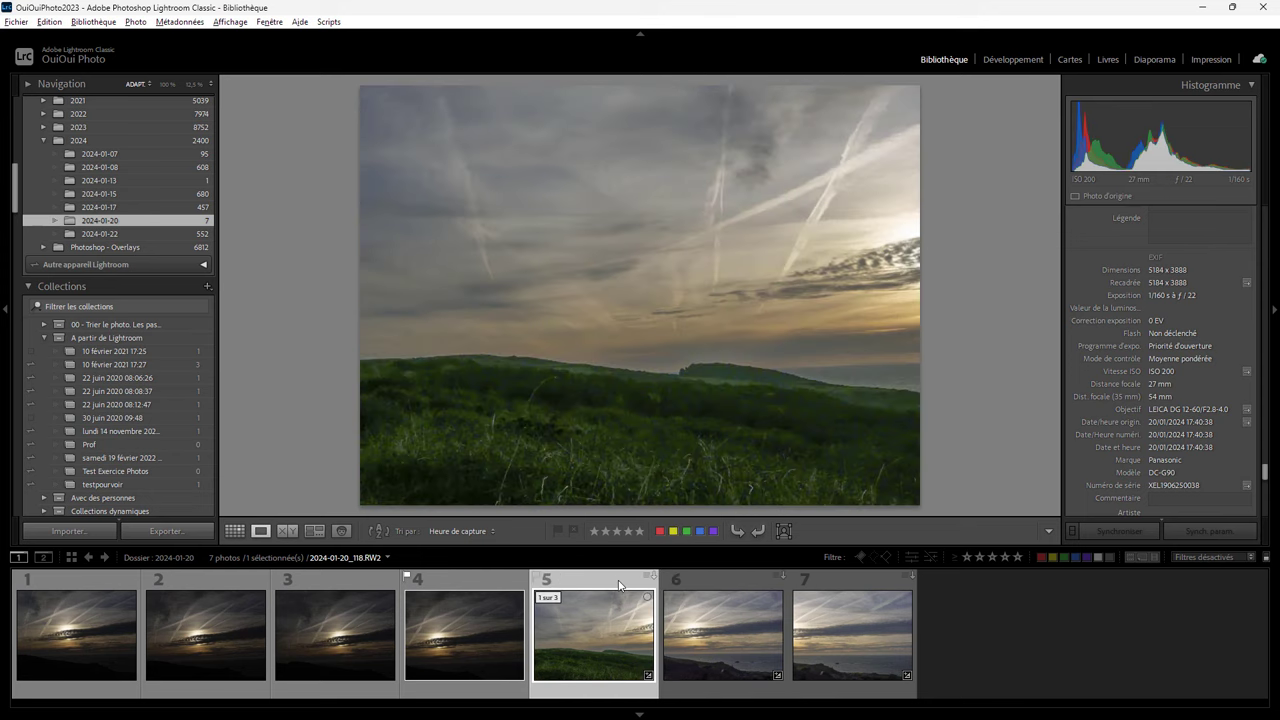
{"action": "left_click", "coordinate": [840, 584], "text": "shift"}
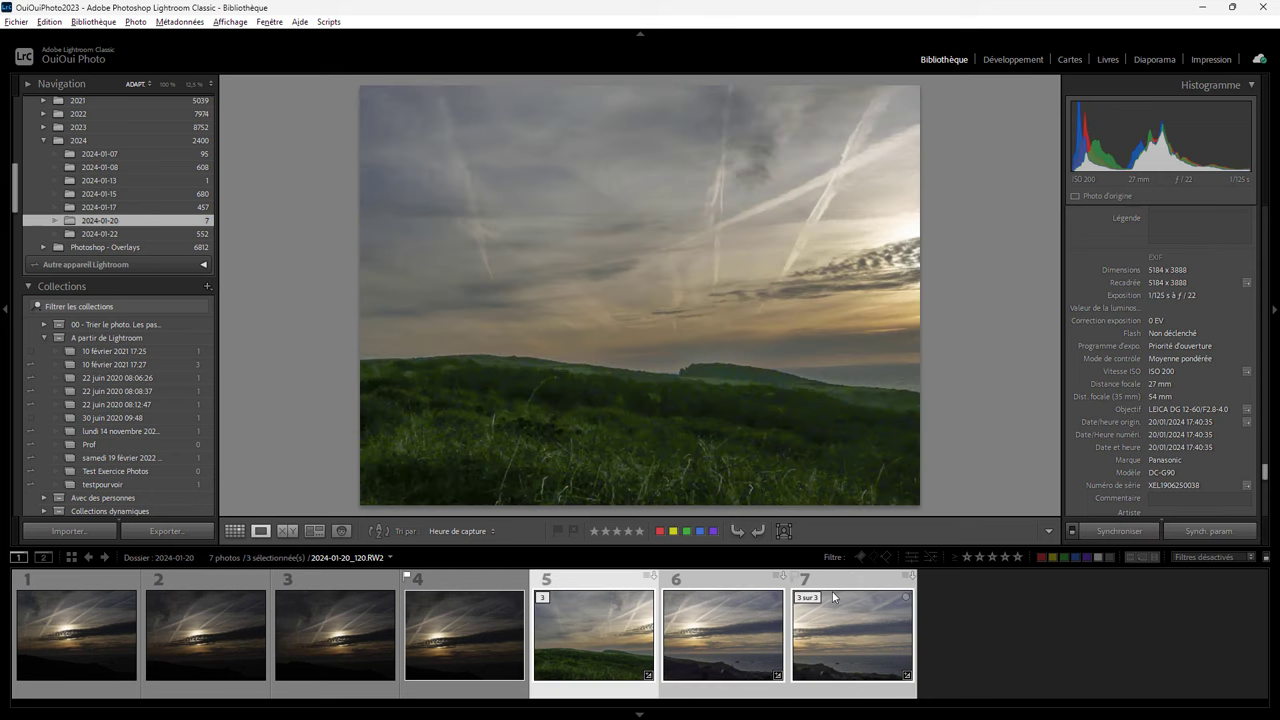
Step: Preview photos 5–7 as a Photo Merge panorama, then cancel the preview
{"action": "right_click", "coordinate": [620, 627]}
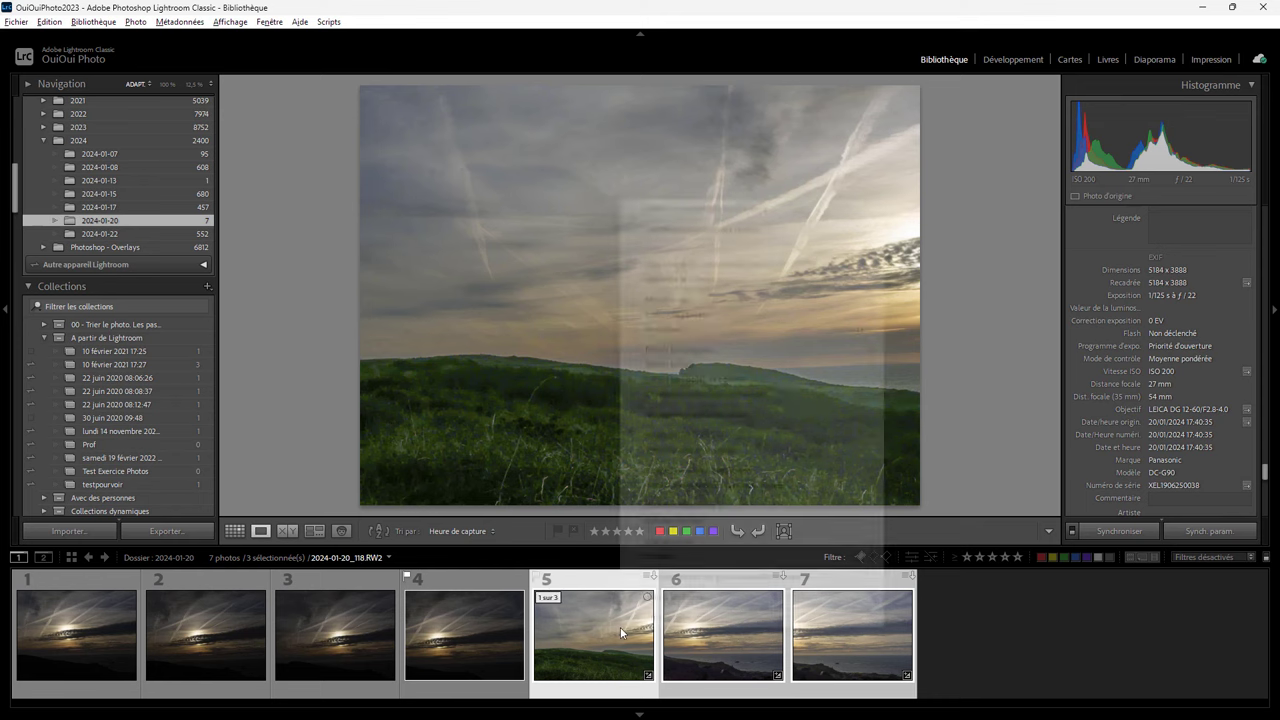
{"action": "mouse_move", "coordinate": [675, 314]}
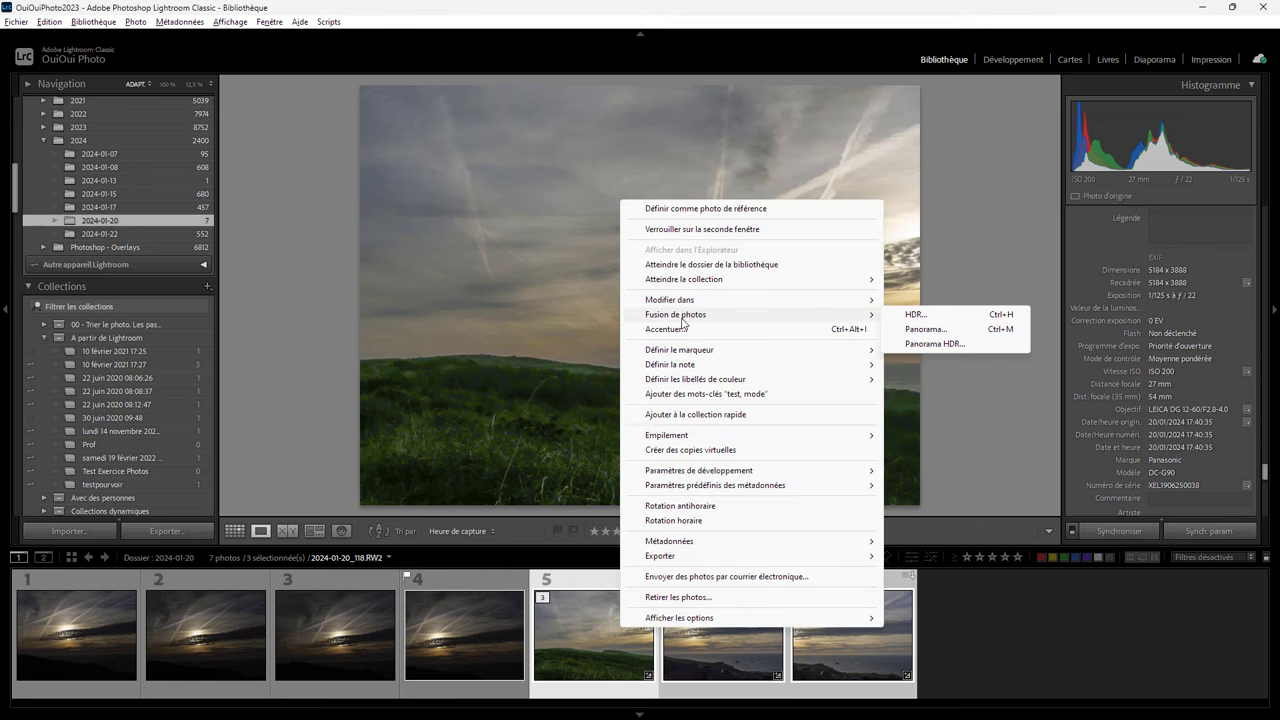
{"action": "left_click", "coordinate": [925, 330]}
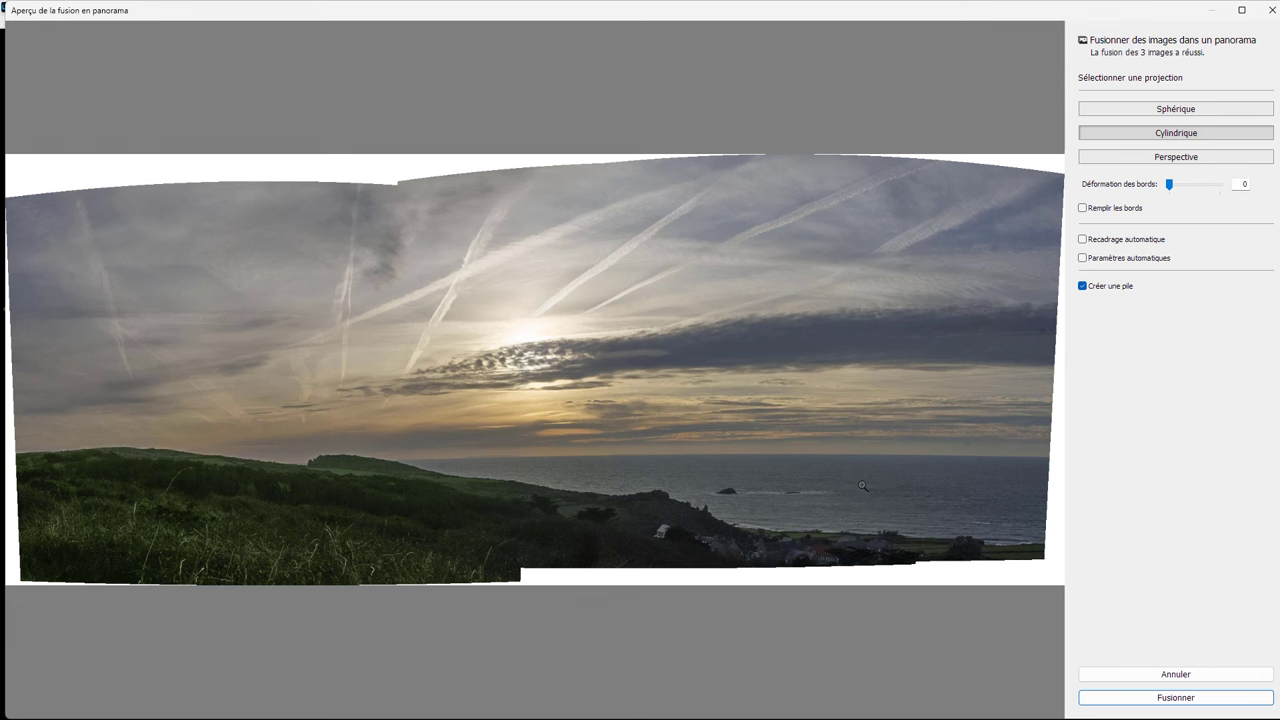
{"action": "left_click", "coordinate": [1161, 677]}
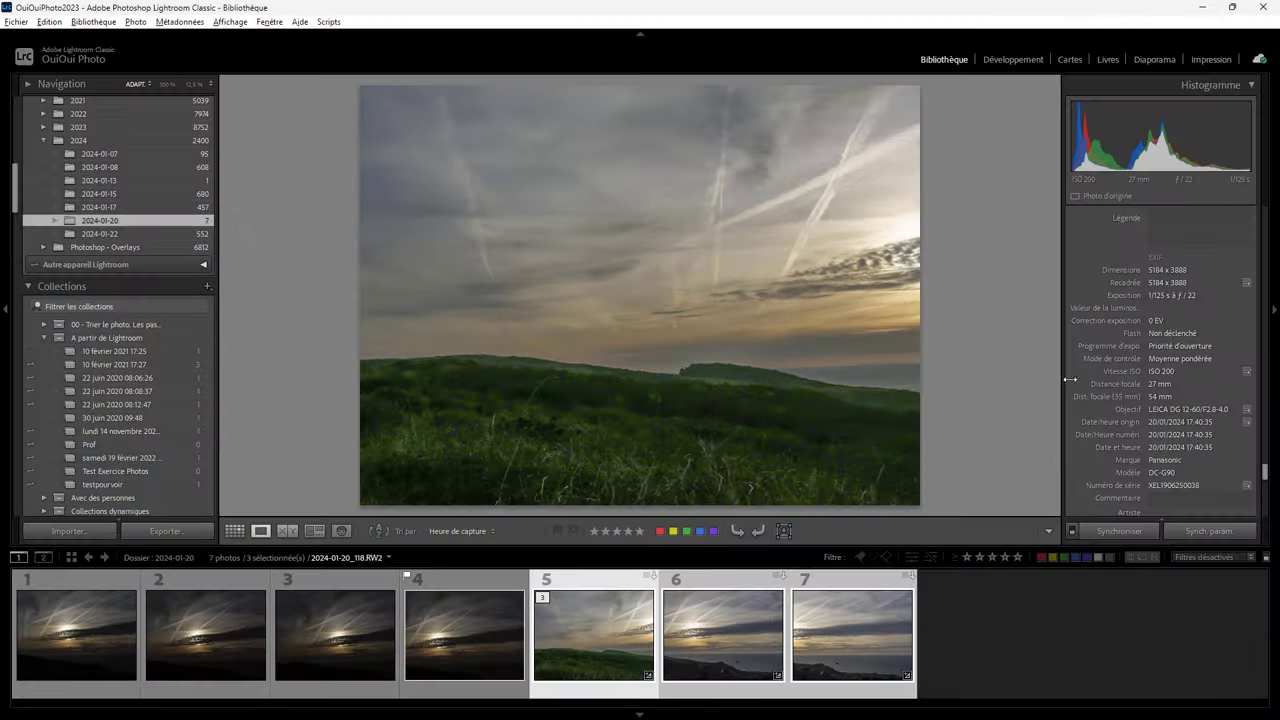
Step: Open photo 5 alone in Develop and scroll to the Lens Corrections panel
{"action": "left_click", "coordinate": [607, 590]}
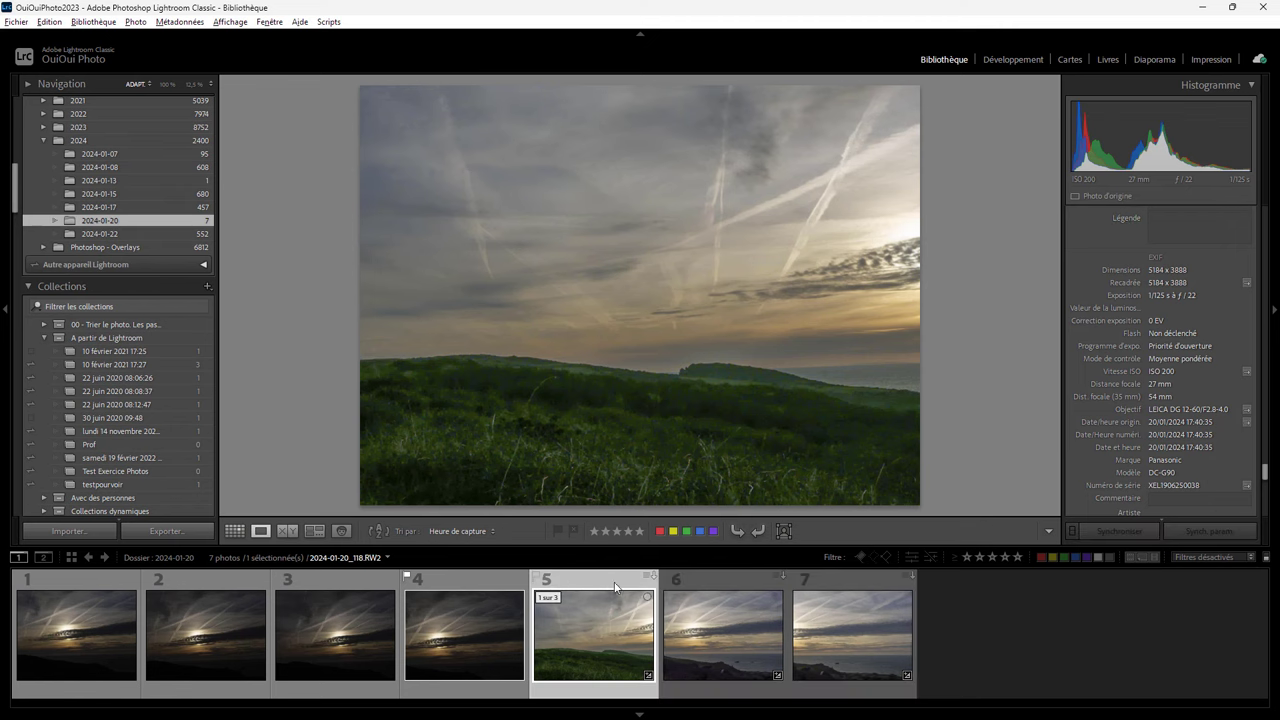
{"action": "left_click", "coordinate": [1013, 59]}
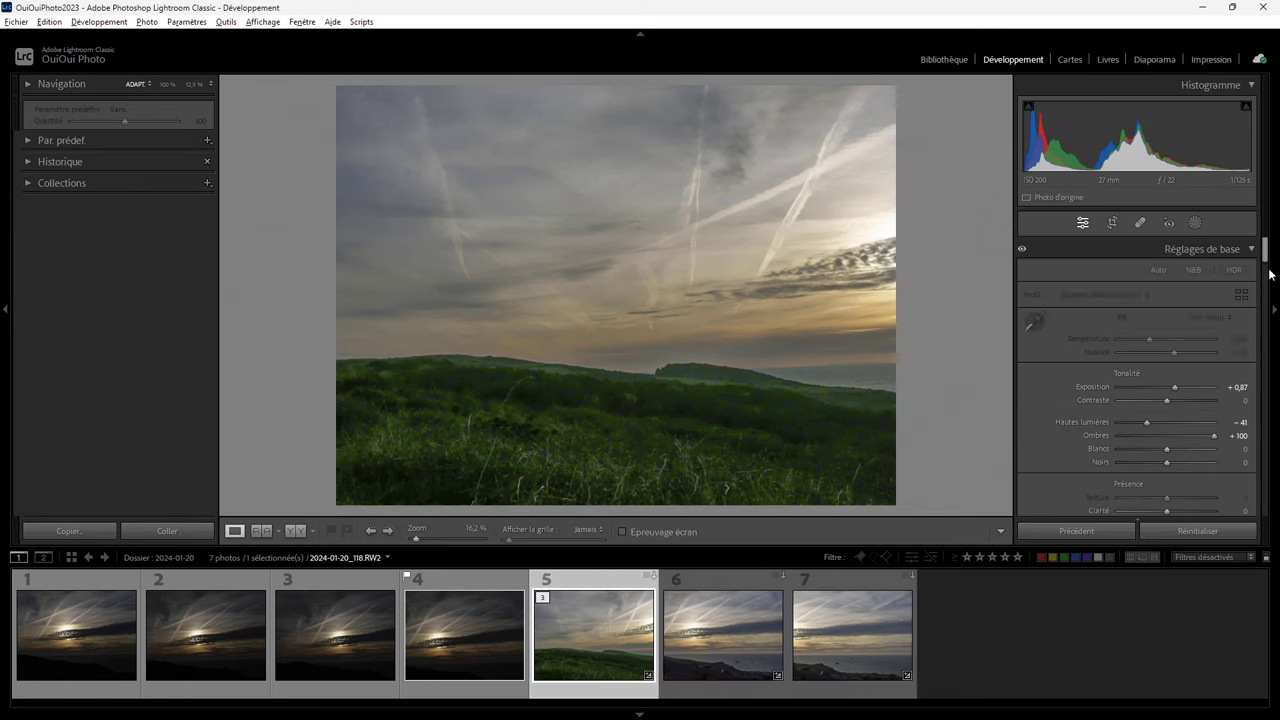
{"action": "left_click_drag", "start_coordinate": [1263, 255], "coordinate": [1270, 398]}
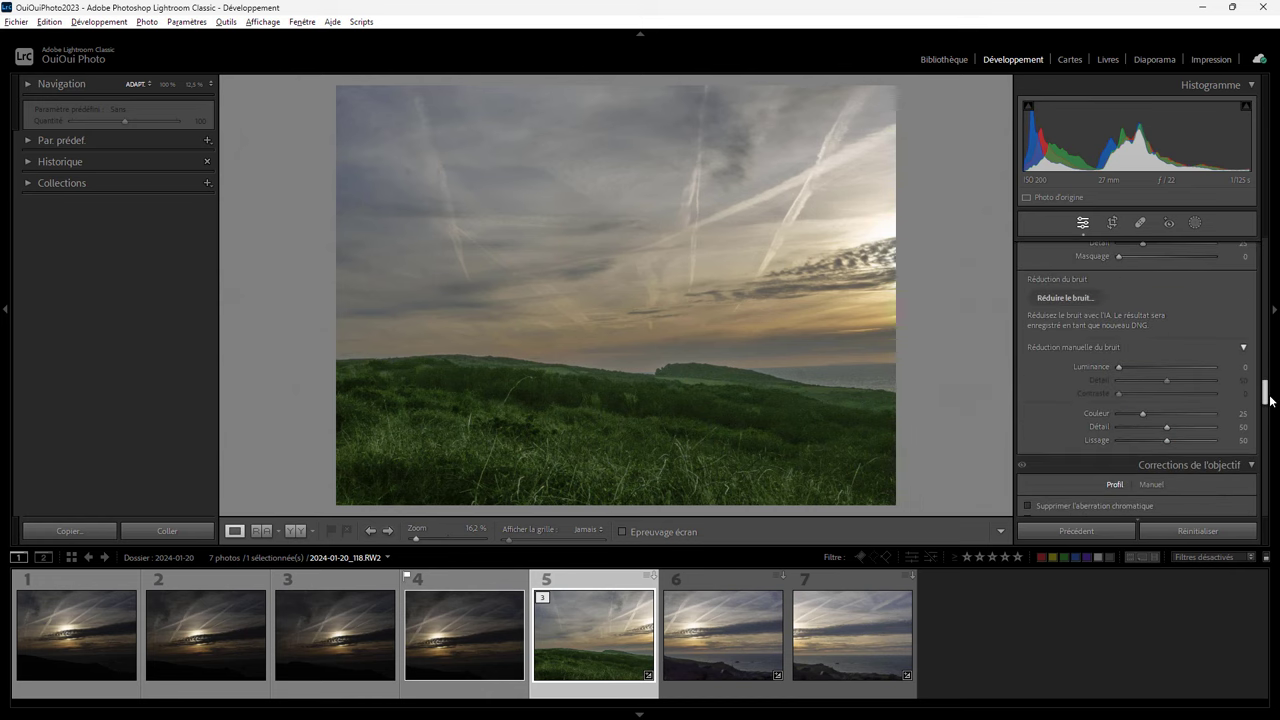
{"action": "left_click_drag", "start_coordinate": [1270, 398], "coordinate": [1272, 421]}
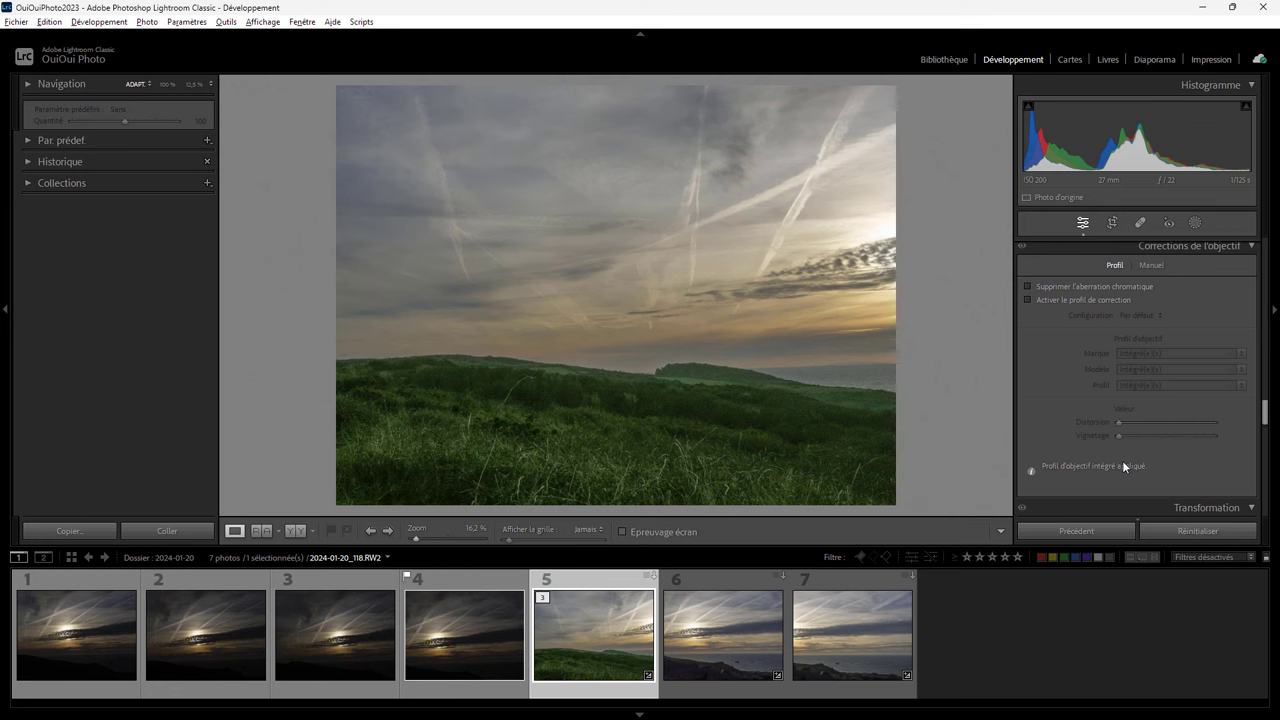
Step: Open a Photo Merge panorama preview of photos 5–7
{"action": "left_click", "coordinate": [843, 576], "text": "shift"}
{"action": "left_click", "coordinate": [736, 624]}
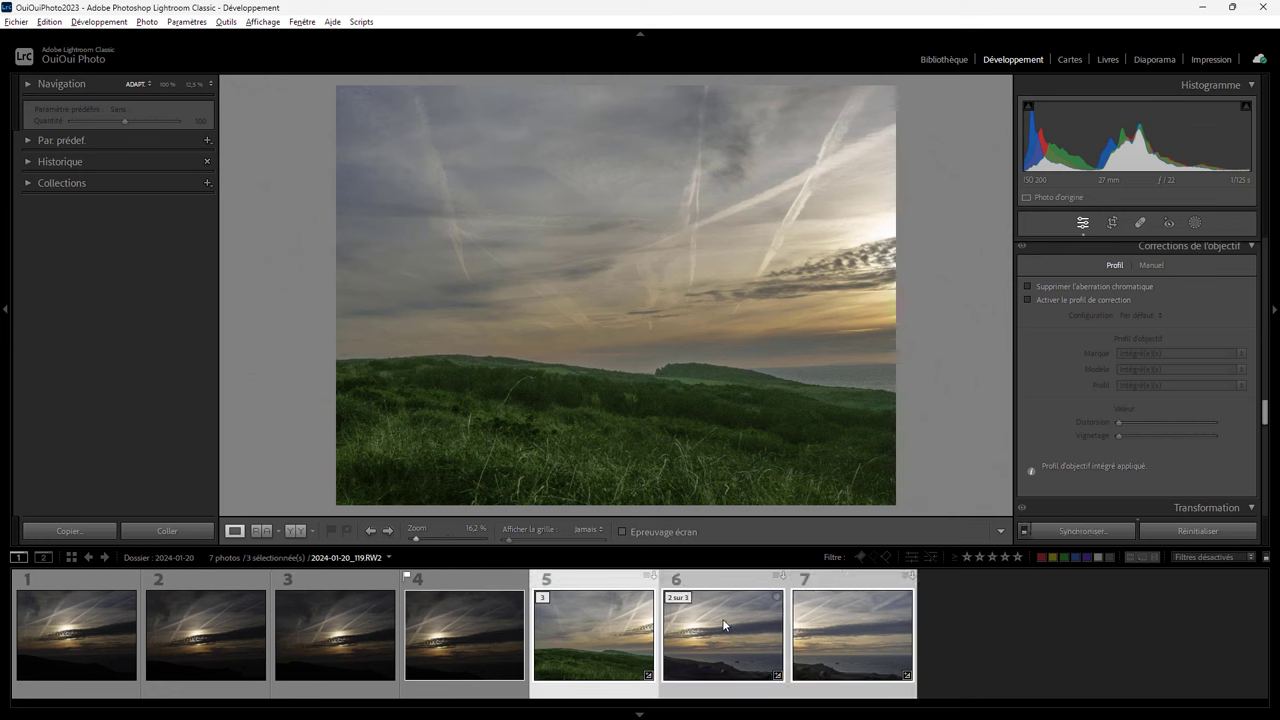
{"action": "right_click", "coordinate": [724, 625]}
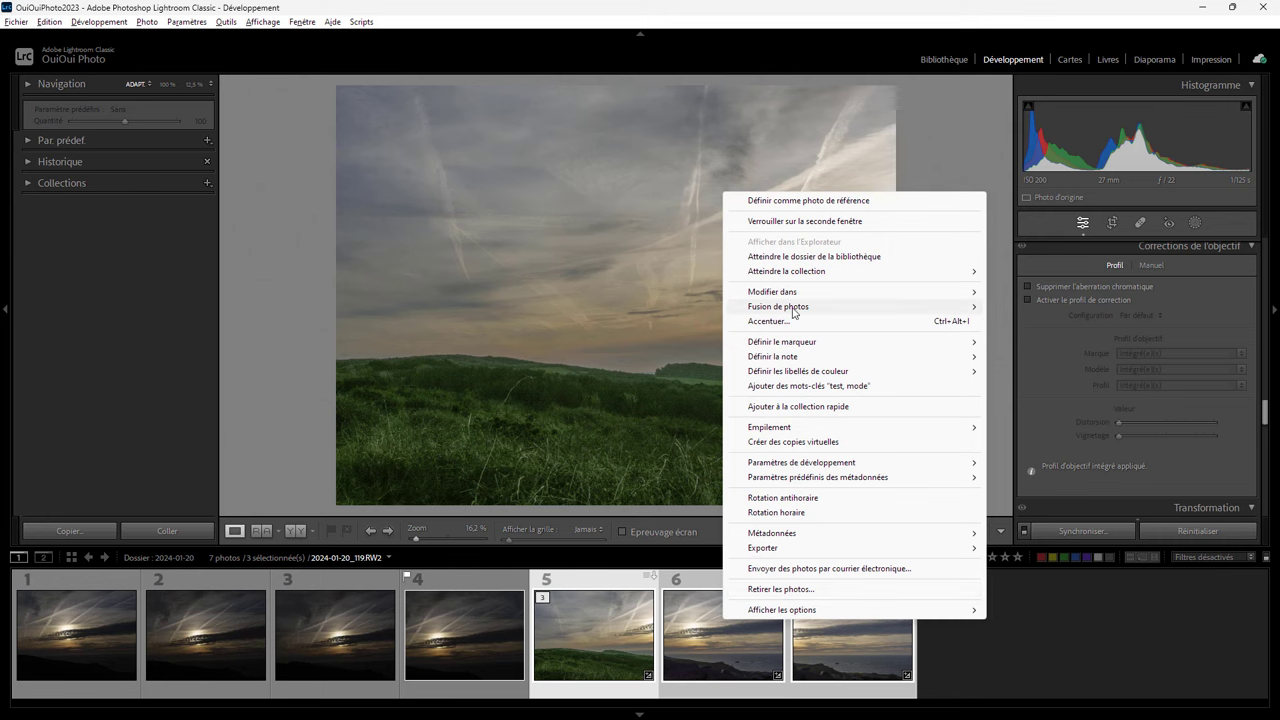
{"action": "mouse_move", "coordinate": [778, 306]}
{"action": "left_click", "coordinate": [1025, 320]}
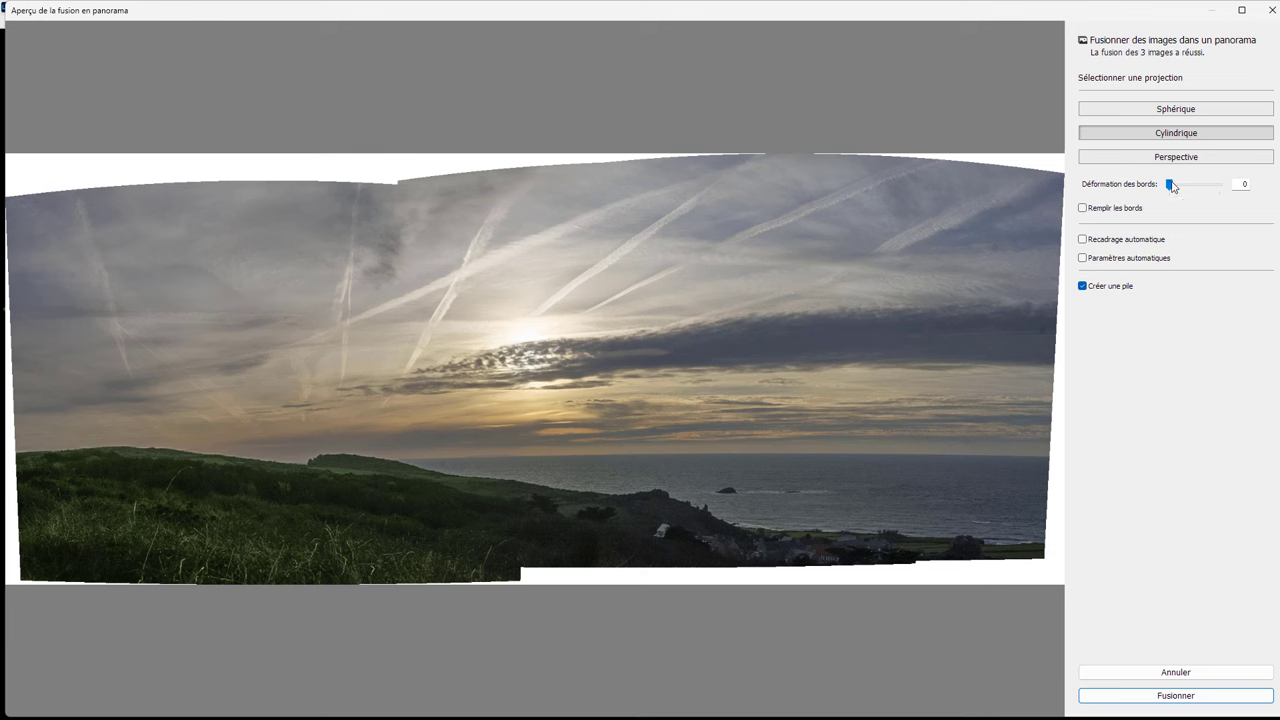
Step: Set the panorama's Boundary Warp to 65 and enable Fill Edges
{"action": "left_click_drag", "start_coordinate": [1172, 187], "coordinate": [1192, 189]}
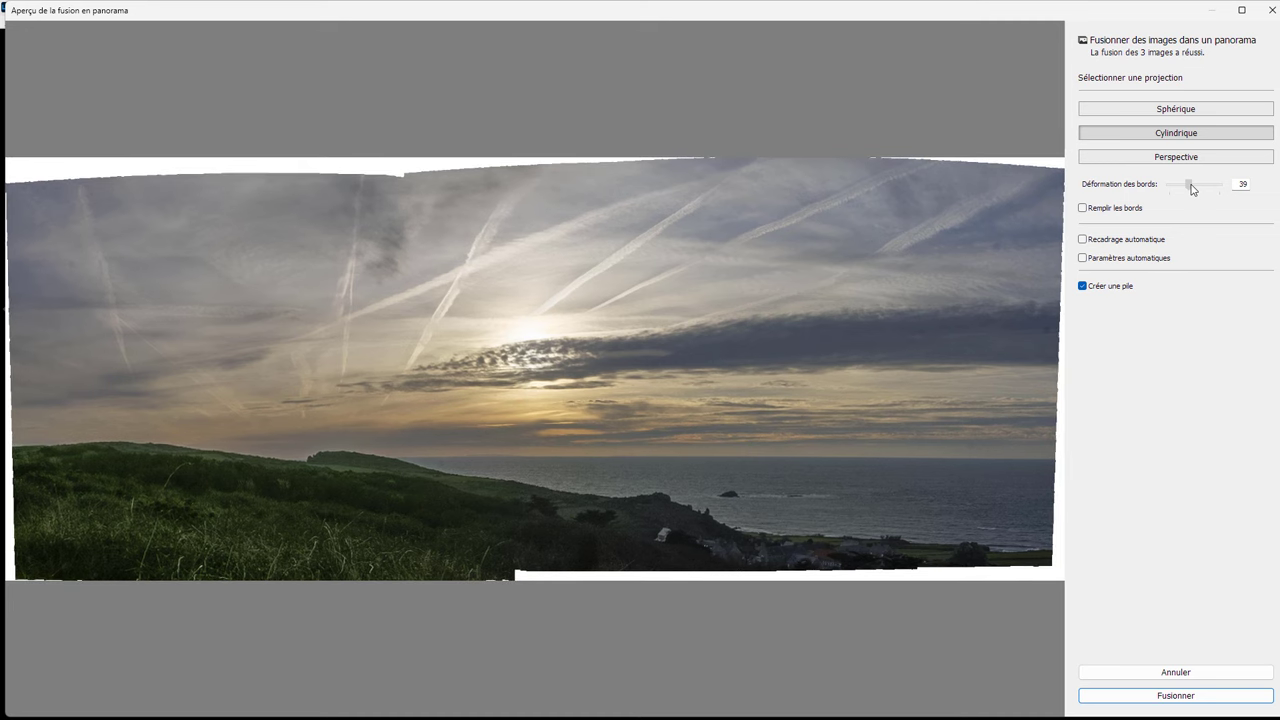
{"action": "left_click_drag", "start_coordinate": [1193, 189], "coordinate": [1195, 189]}
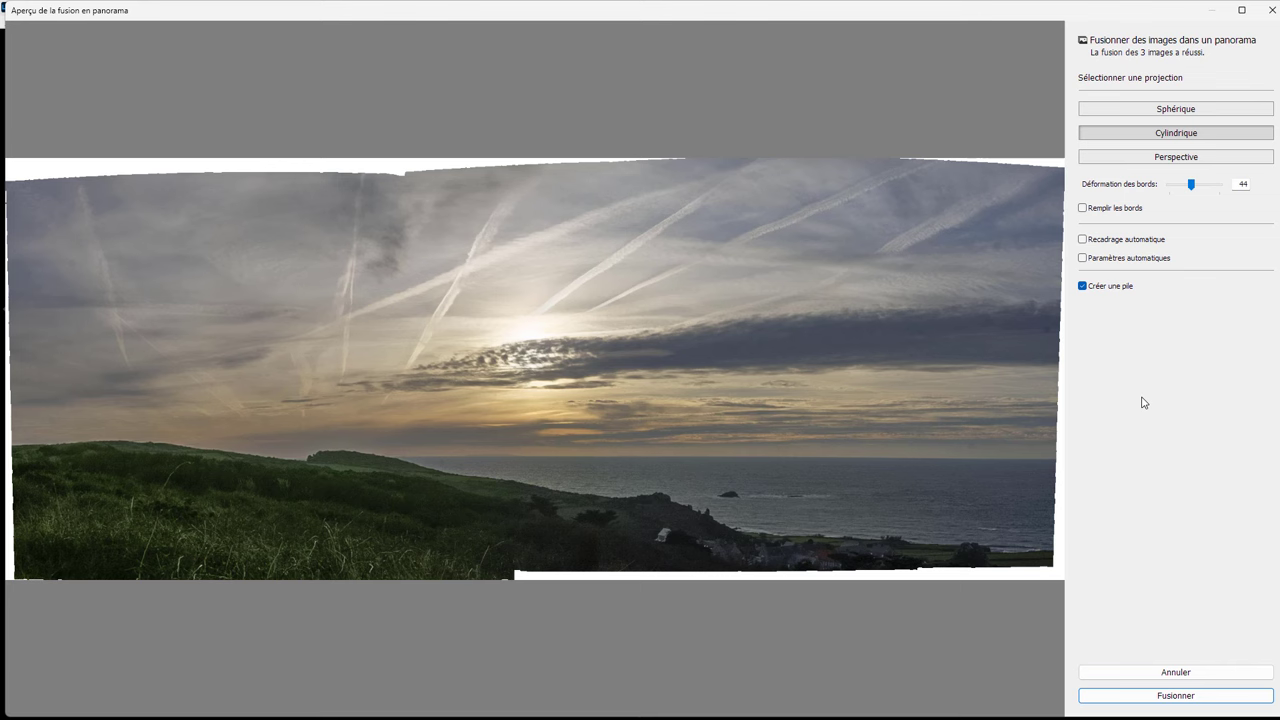
{"action": "left_click_drag", "start_coordinate": [1193, 184], "coordinate": [1209, 185]}
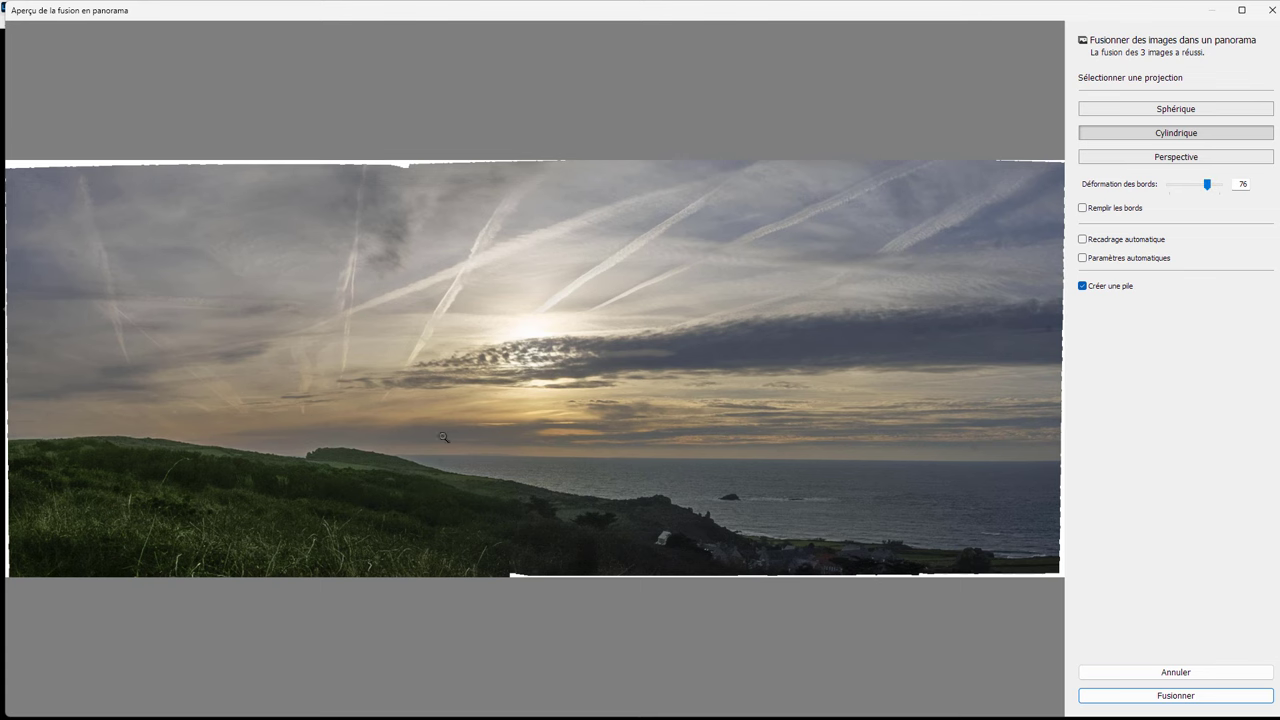
{"action": "left_click_drag", "start_coordinate": [1207, 185], "coordinate": [1203, 191]}
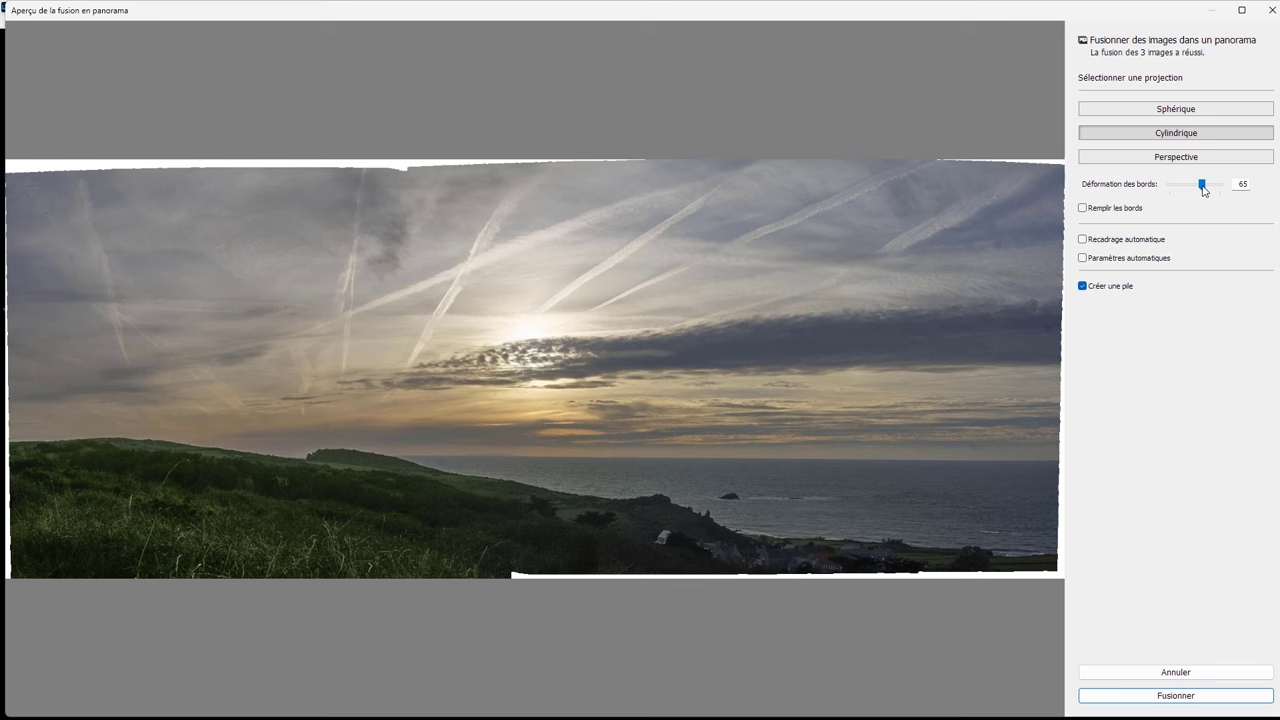
{"action": "left_click", "coordinate": [1120, 209]}
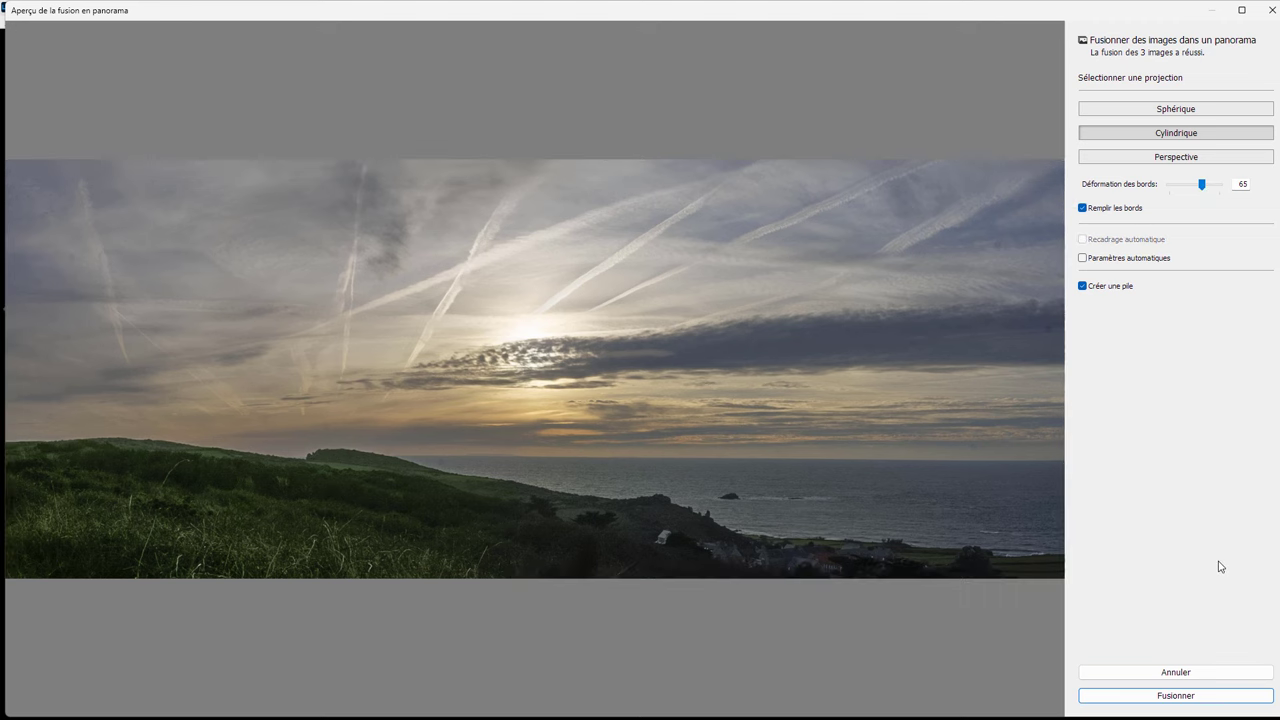
Step: Merge the panorama and straighten it with a crop angle of about −0.5°
{"action": "left_click", "coordinate": [1194, 695]}
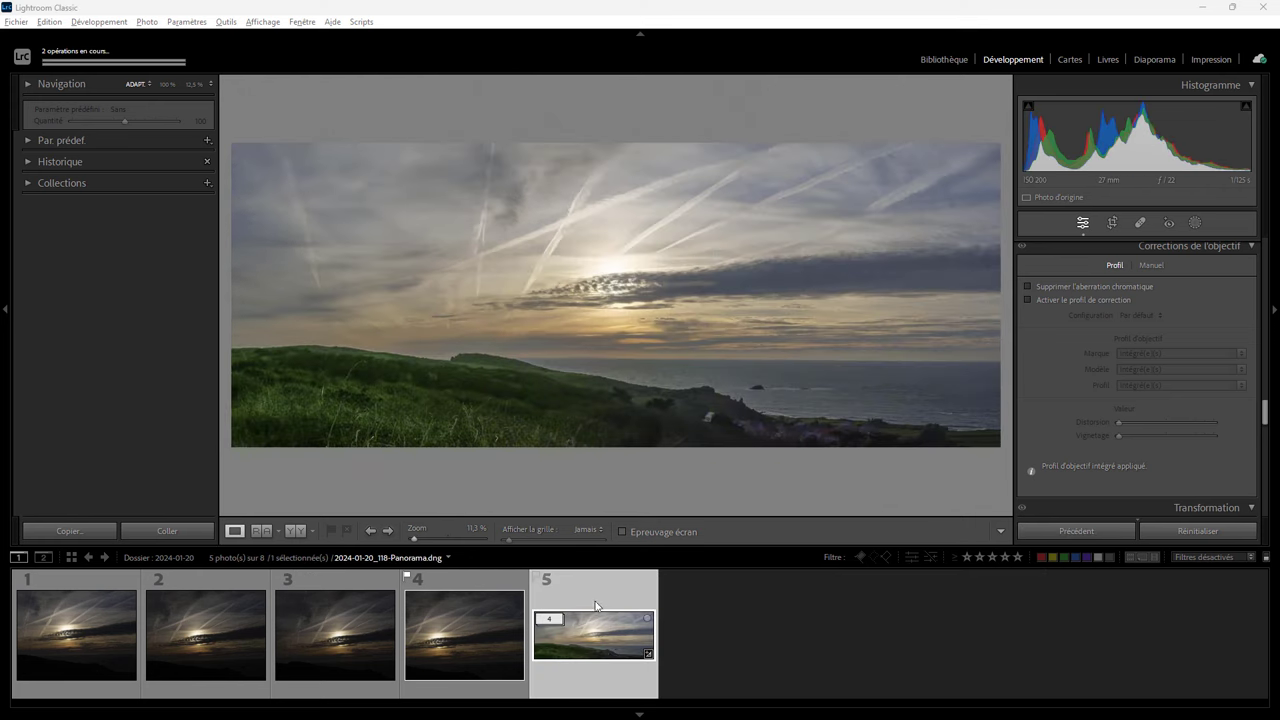
{"action": "left_click", "coordinate": [1113, 224]}
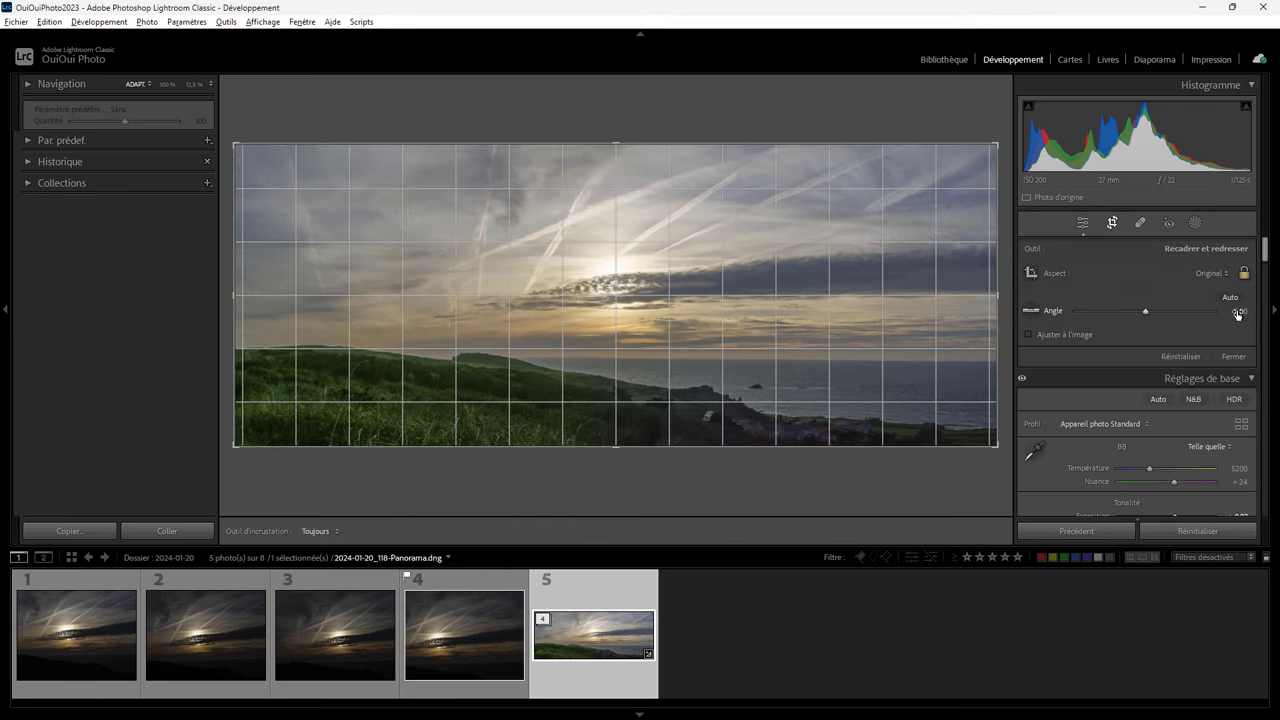
{"action": "left_click_drag", "start_coordinate": [1238, 313], "coordinate": [1226, 313]}
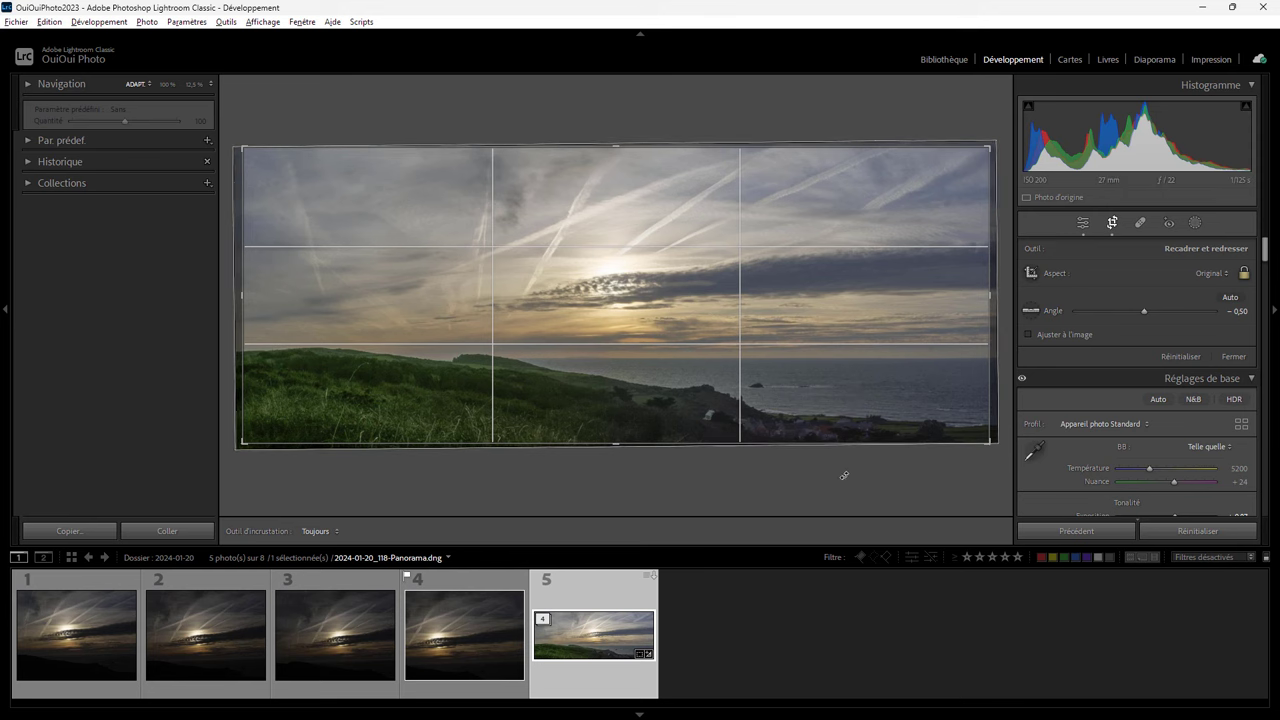
{"action": "key", "text": "Return"}
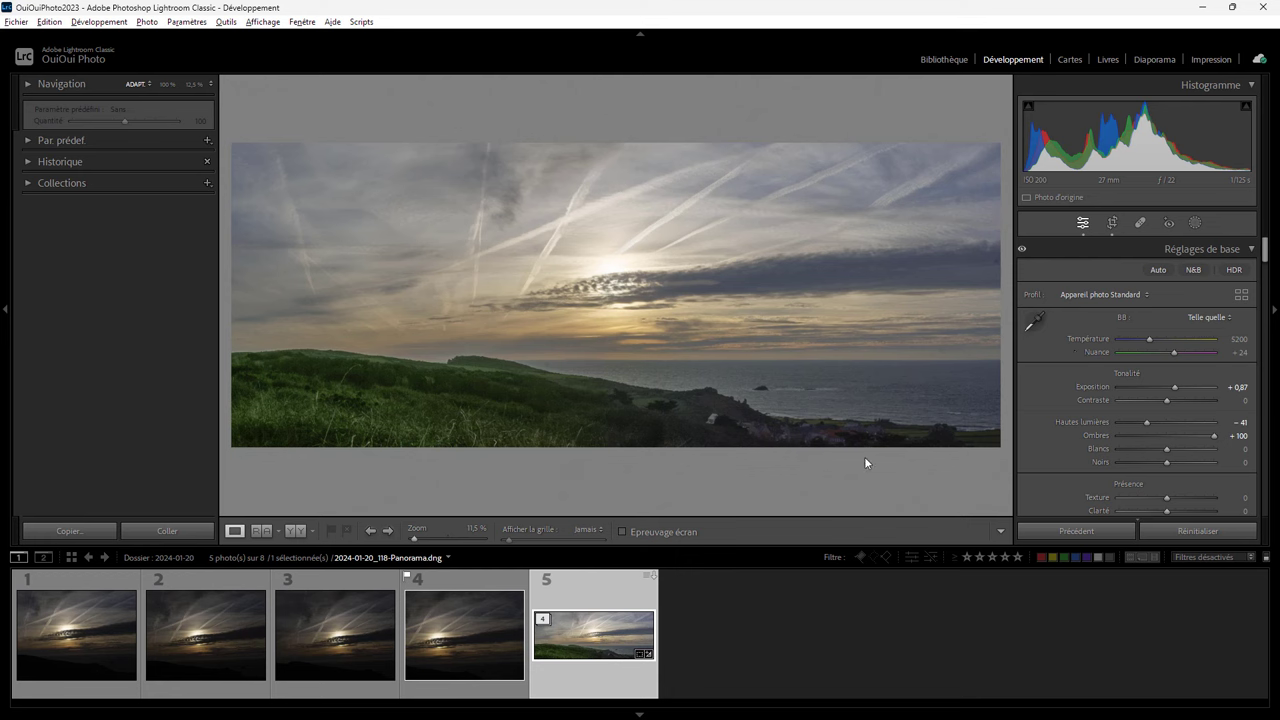
Step: Expand the panorama's stack, preview two source photos, then zoom into the panorama's left side
{"action": "left_click", "coordinate": [550, 620]}
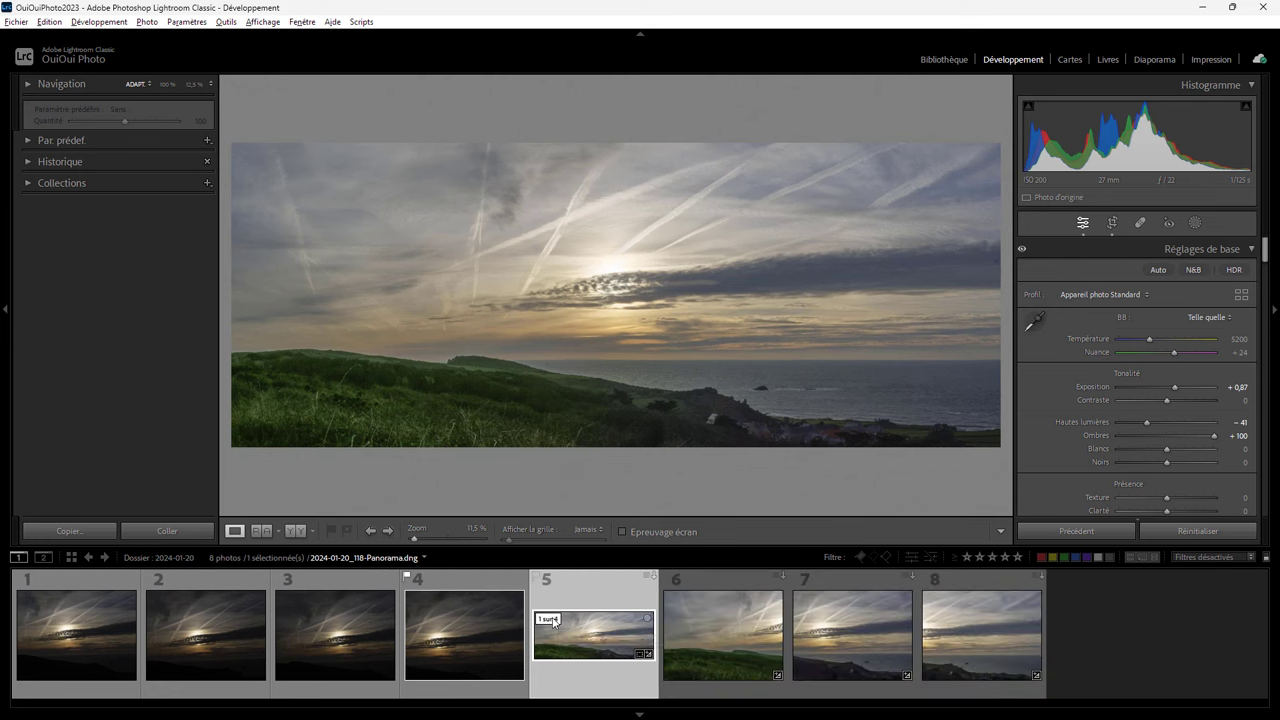
{"action": "left_click", "coordinate": [703, 652]}
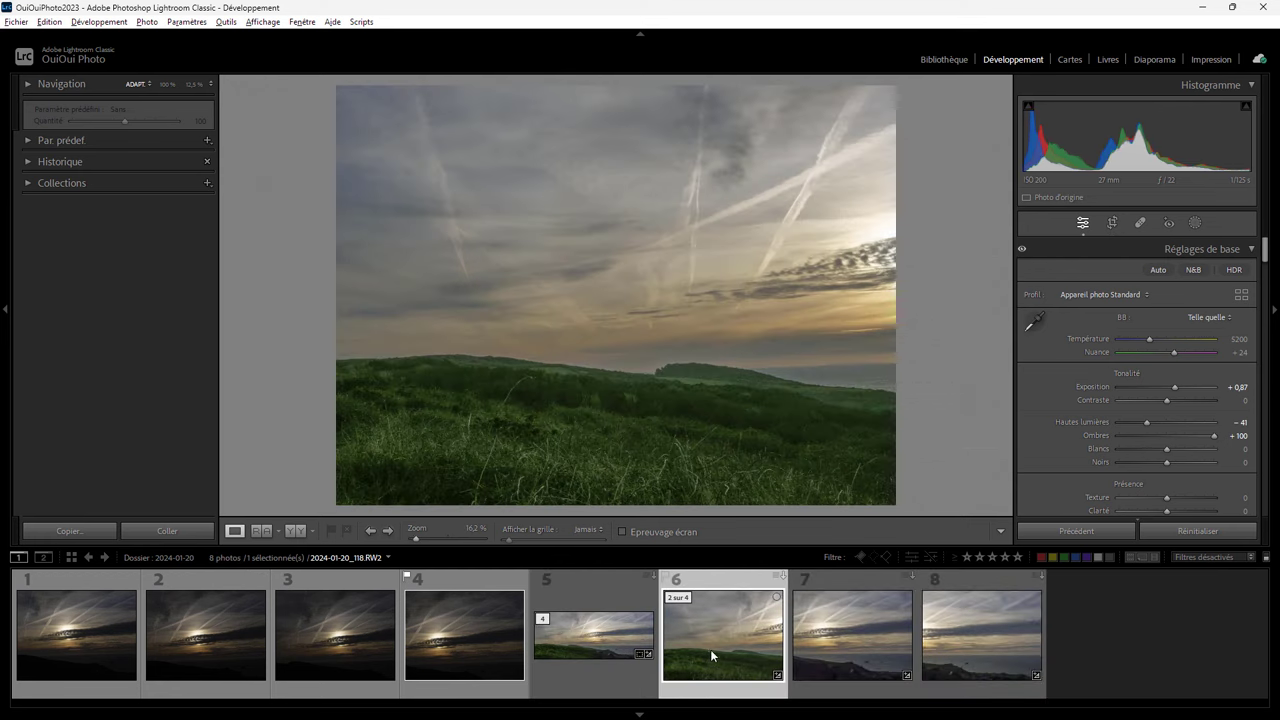
{"action": "left_click", "coordinate": [837, 652]}
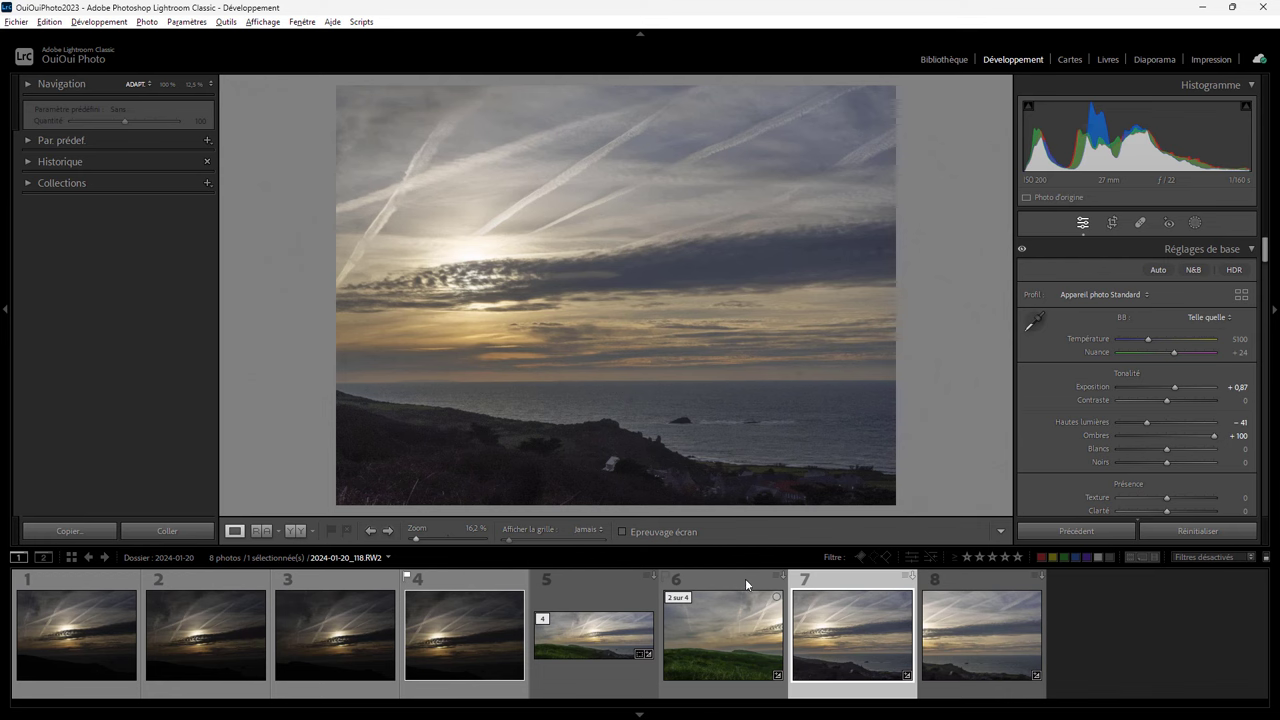
{"action": "left_click", "coordinate": [611, 597]}
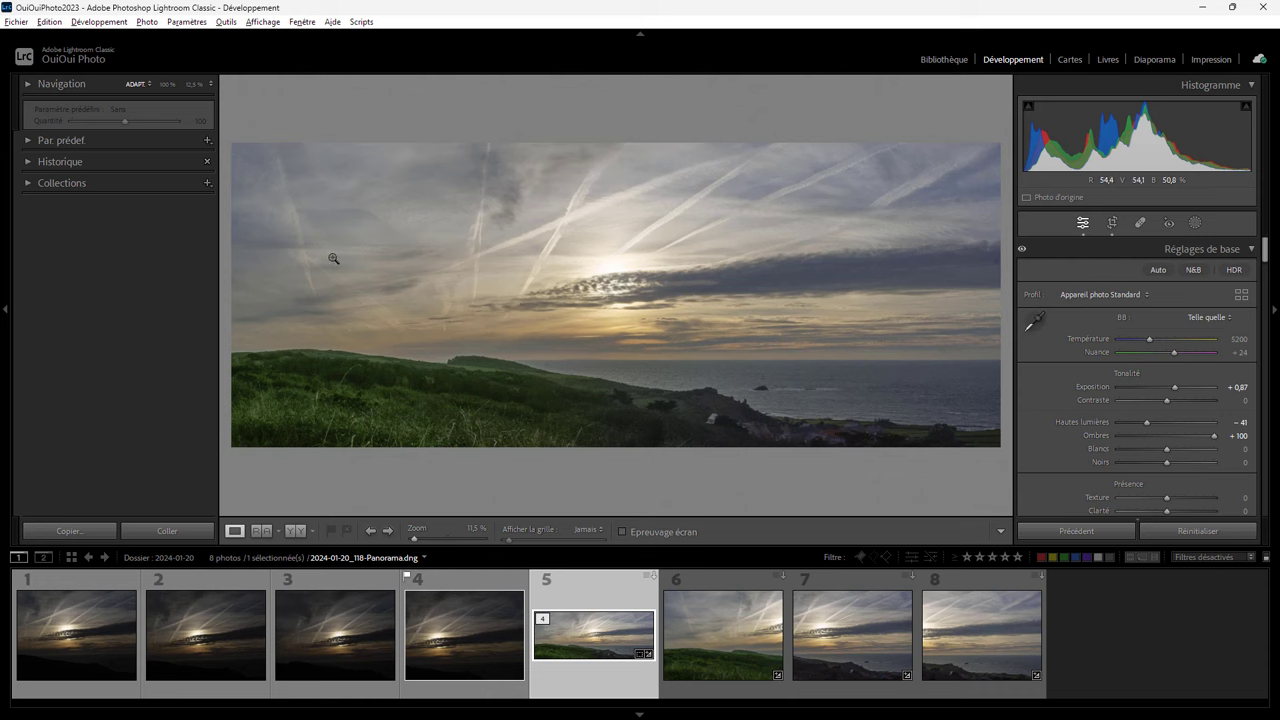
{"action": "left_click", "coordinate": [278, 234]}
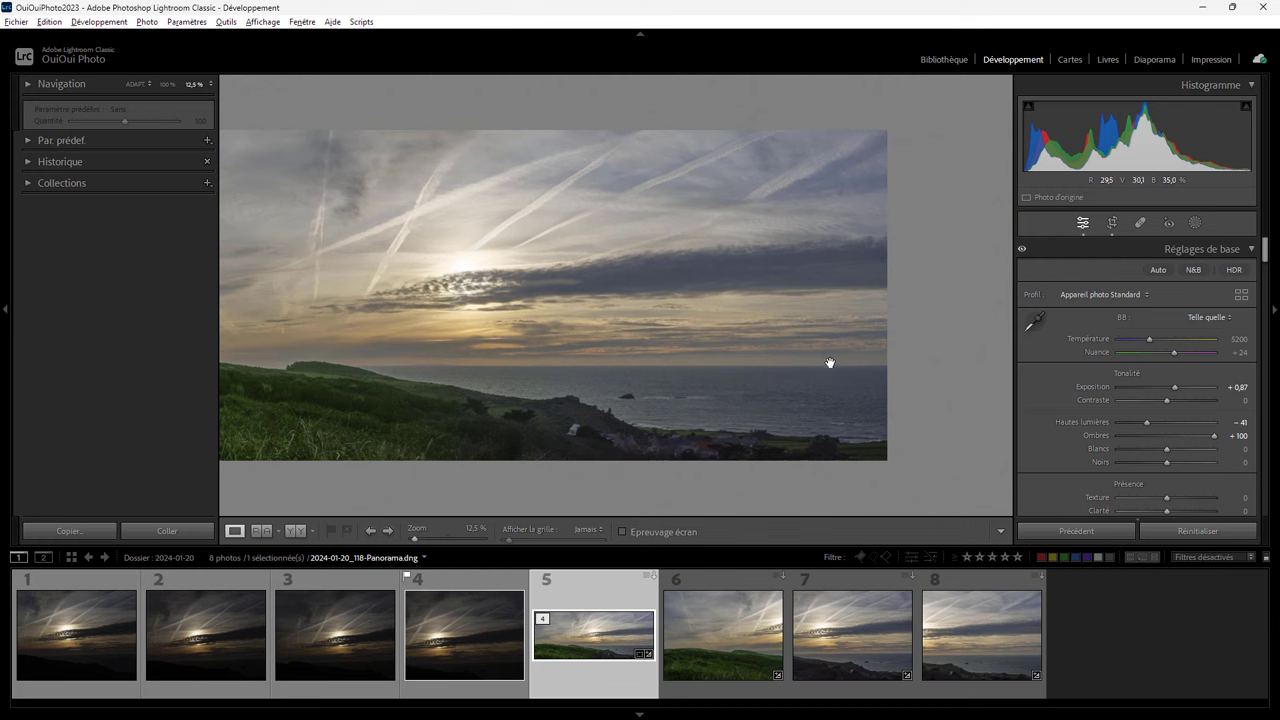
{"action": "left_click_drag", "start_coordinate": [423, 254], "coordinate": [546, 286]}
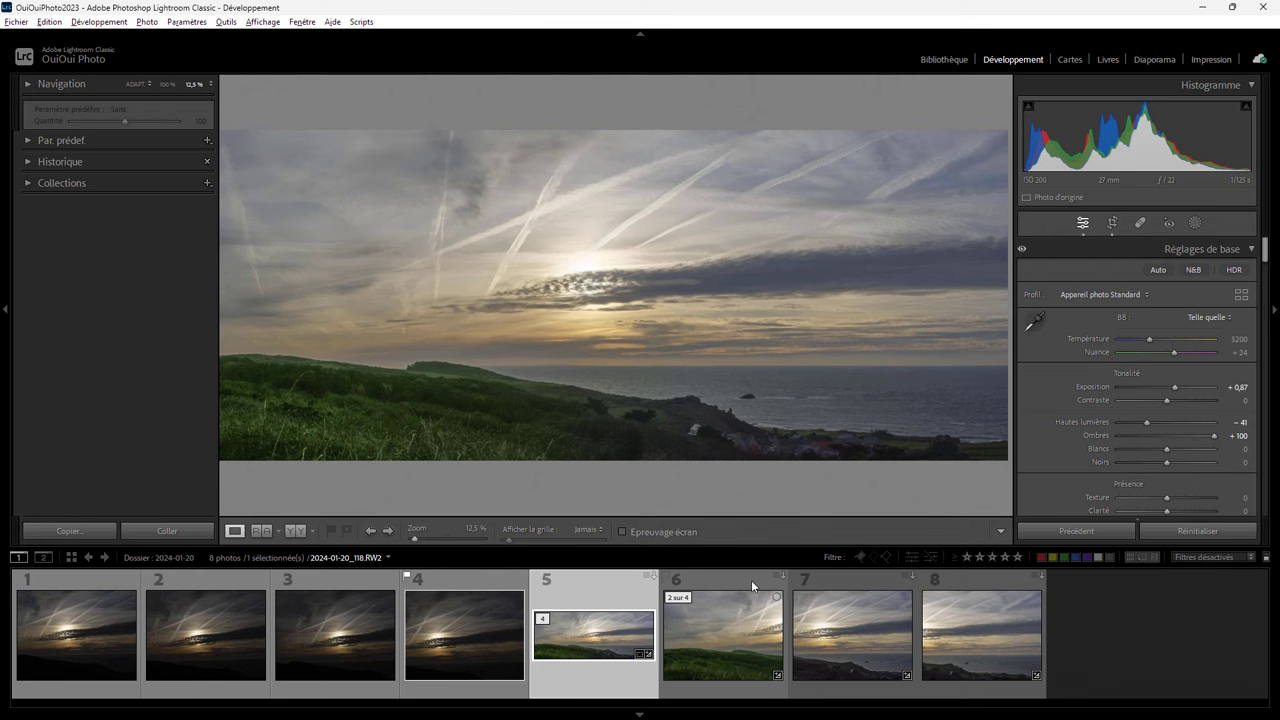
Step: Merge the three source photos into a filled-edge panorama and select 2024-01-20_118-Panorama-2.dng
{"action": "left_click", "coordinate": [751, 580]}
{"action": "left_click", "coordinate": [962, 580], "text": "shift"}
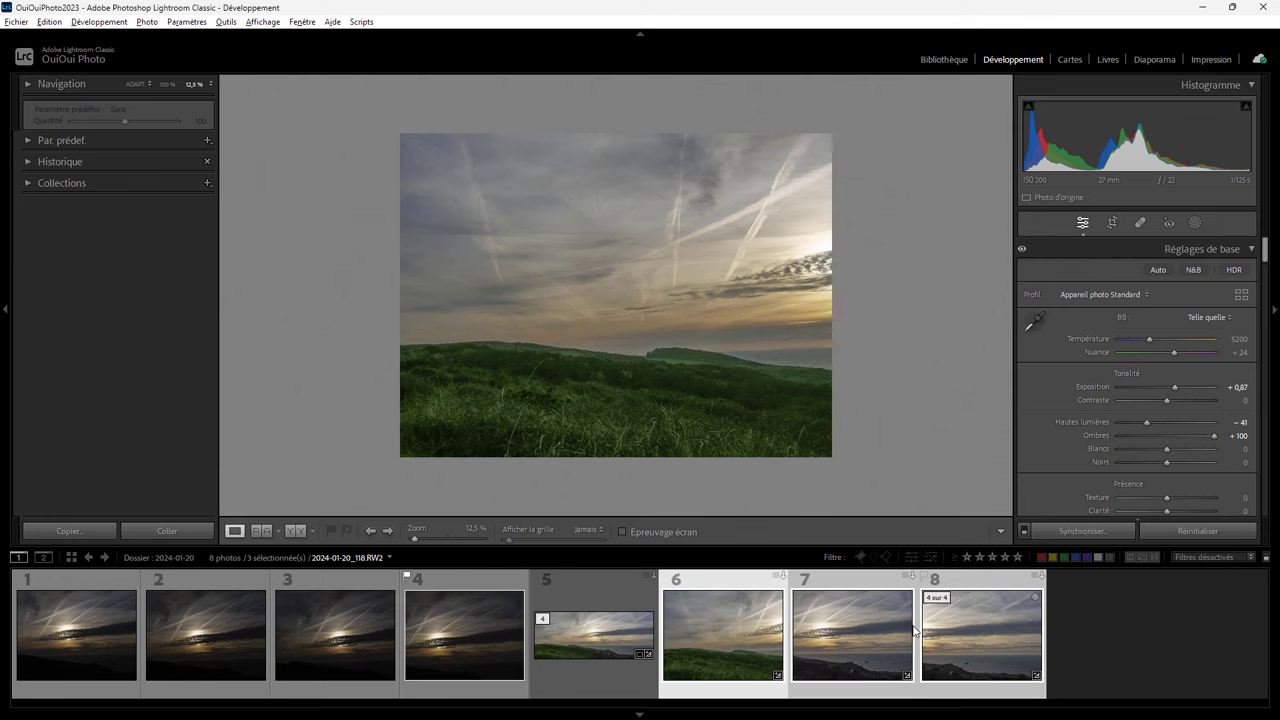
{"action": "right_click", "coordinate": [850, 641]}
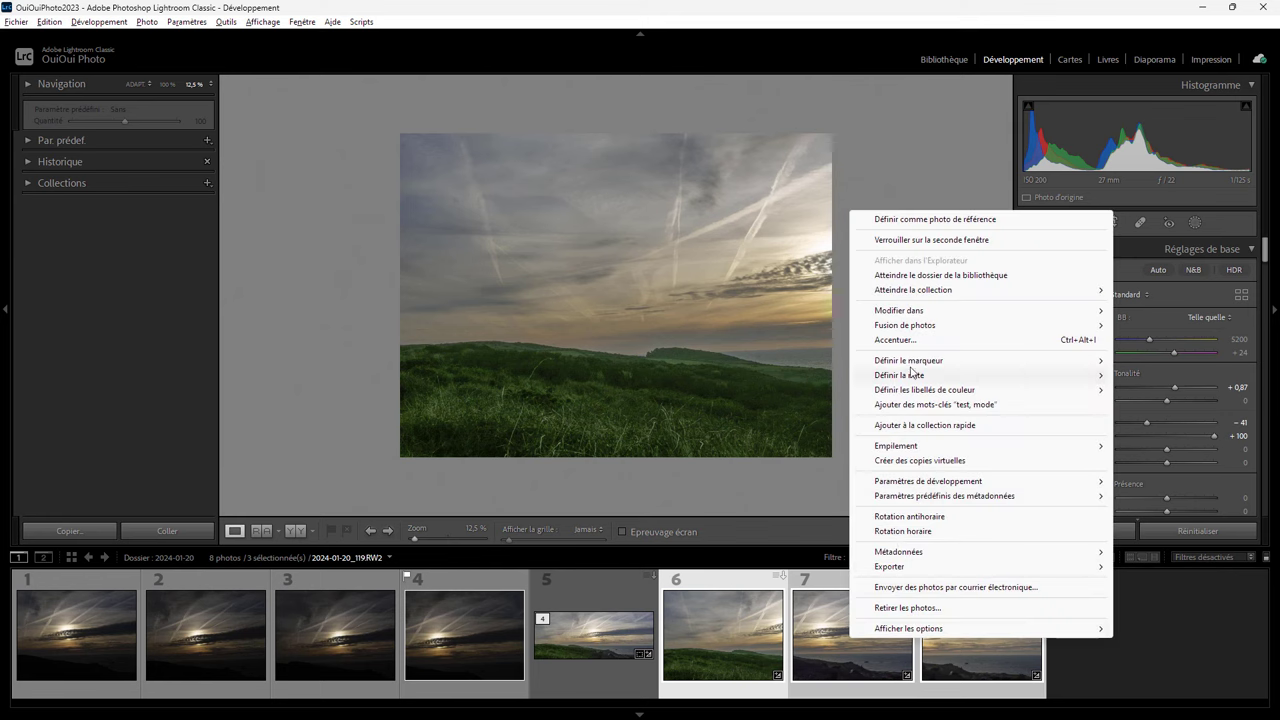
{"action": "mouse_move", "coordinate": [905, 325]}
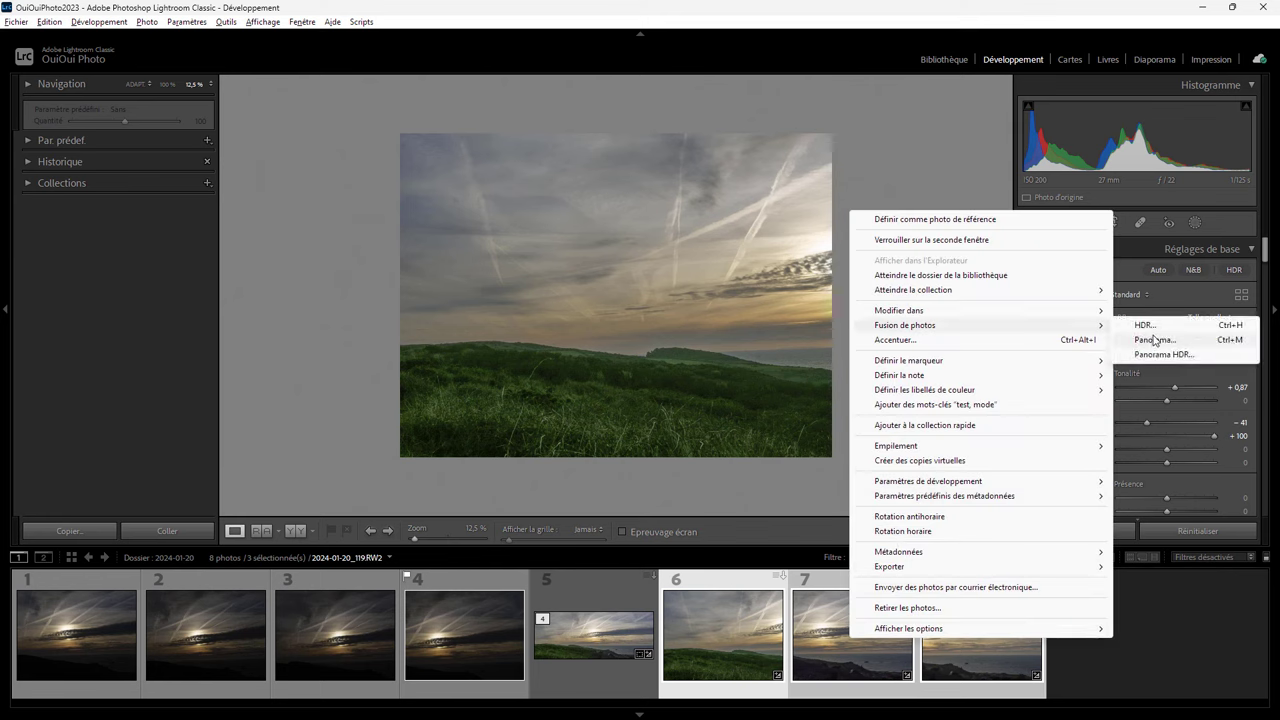
{"action": "left_click", "coordinate": [1155, 340]}
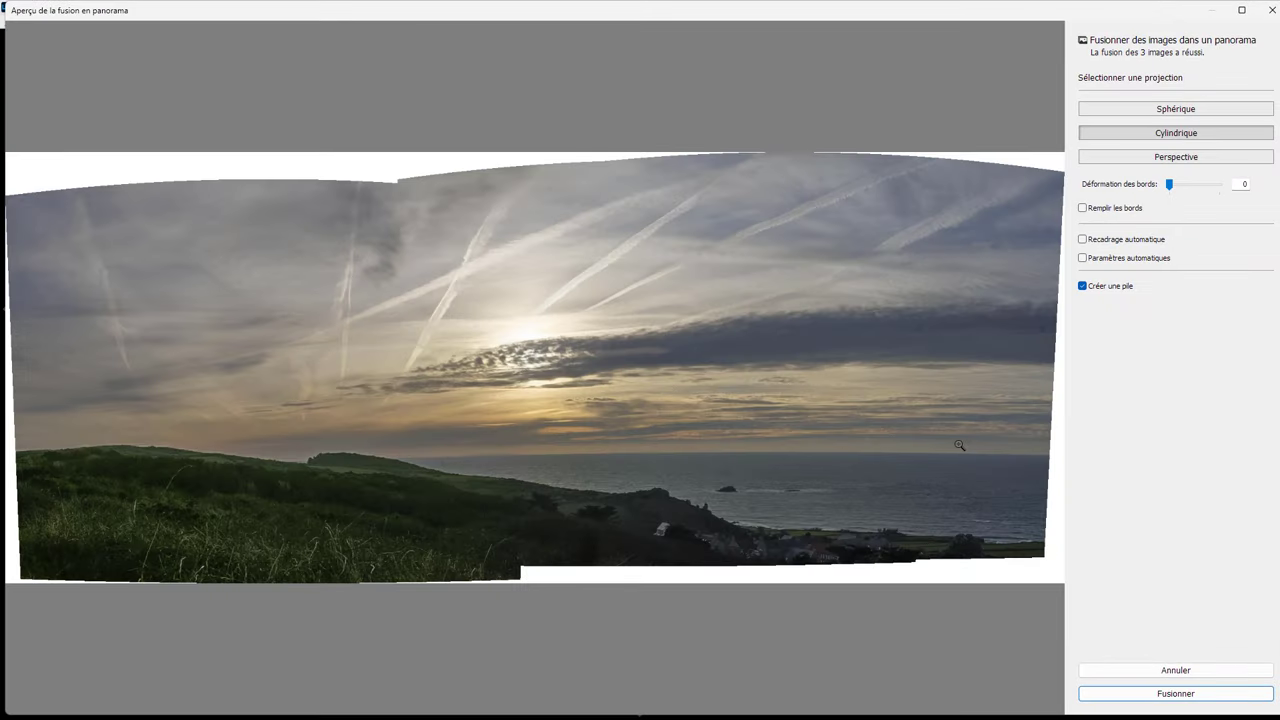
{"action": "left_click", "coordinate": [1108, 210]}
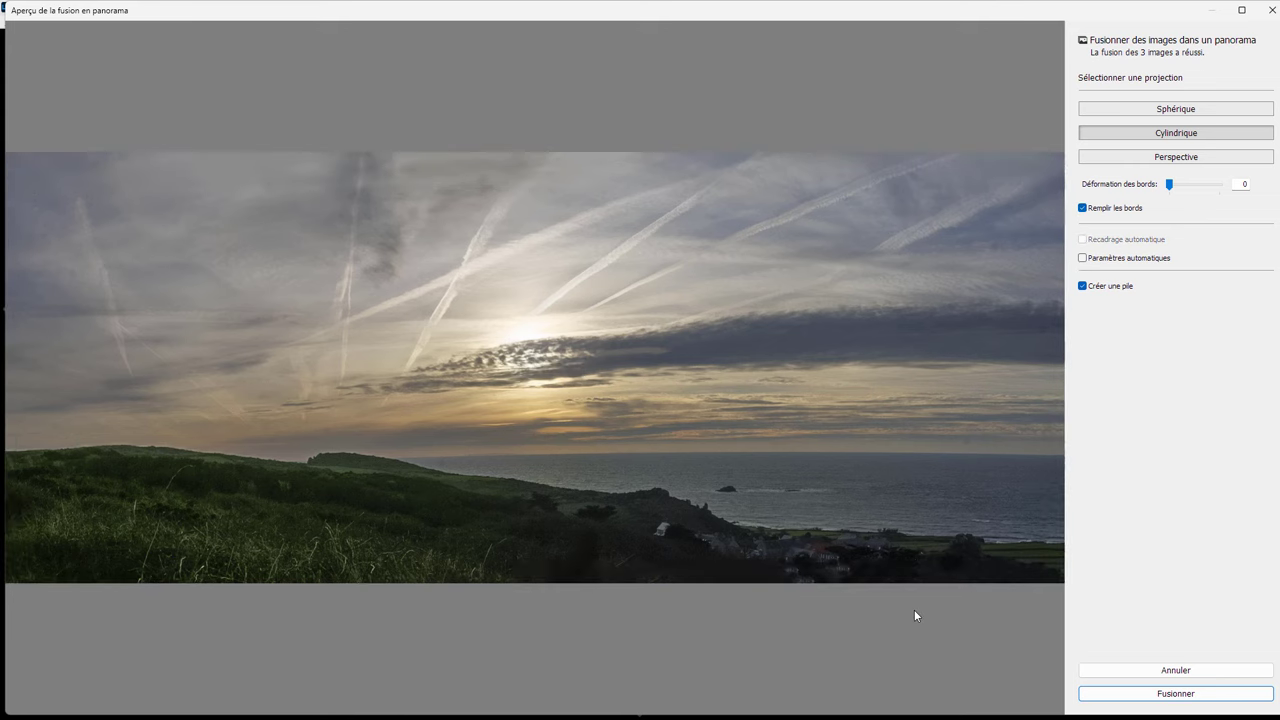
{"action": "left_click", "coordinate": [1182, 694]}
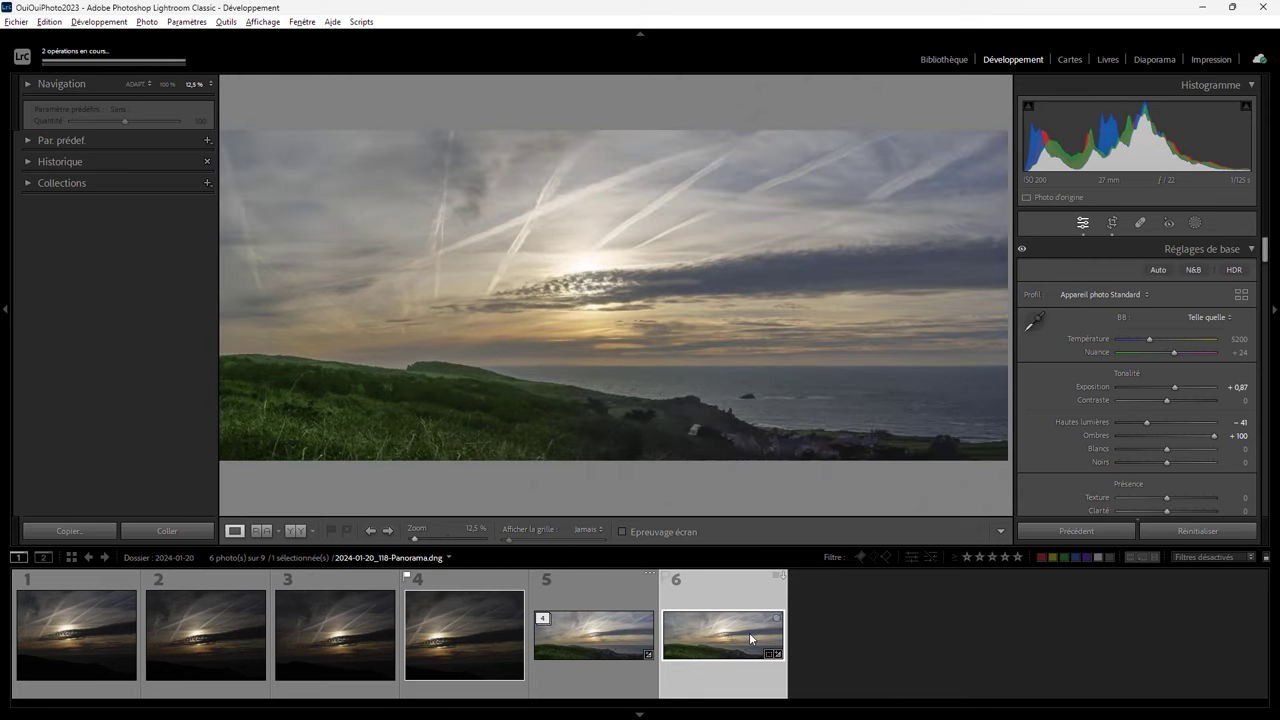
{"action": "left_click", "coordinate": [583, 637]}
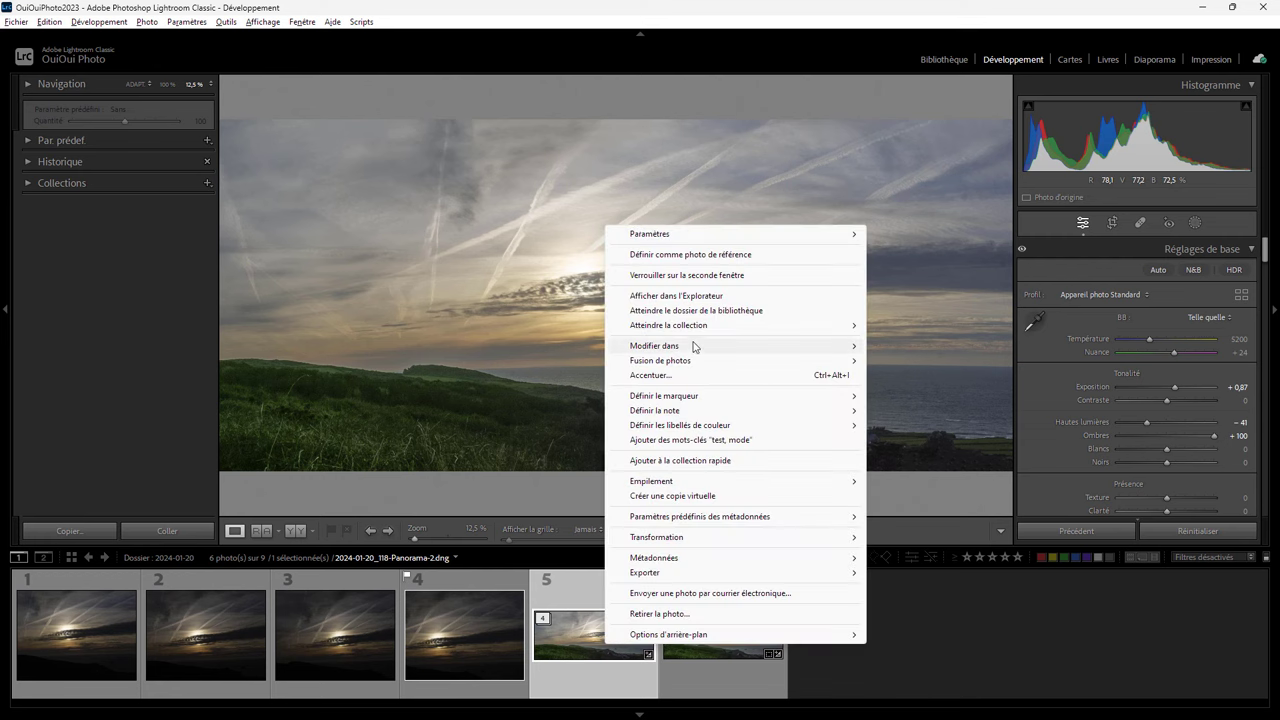
{"action": "mouse_move", "coordinate": [654, 345]}
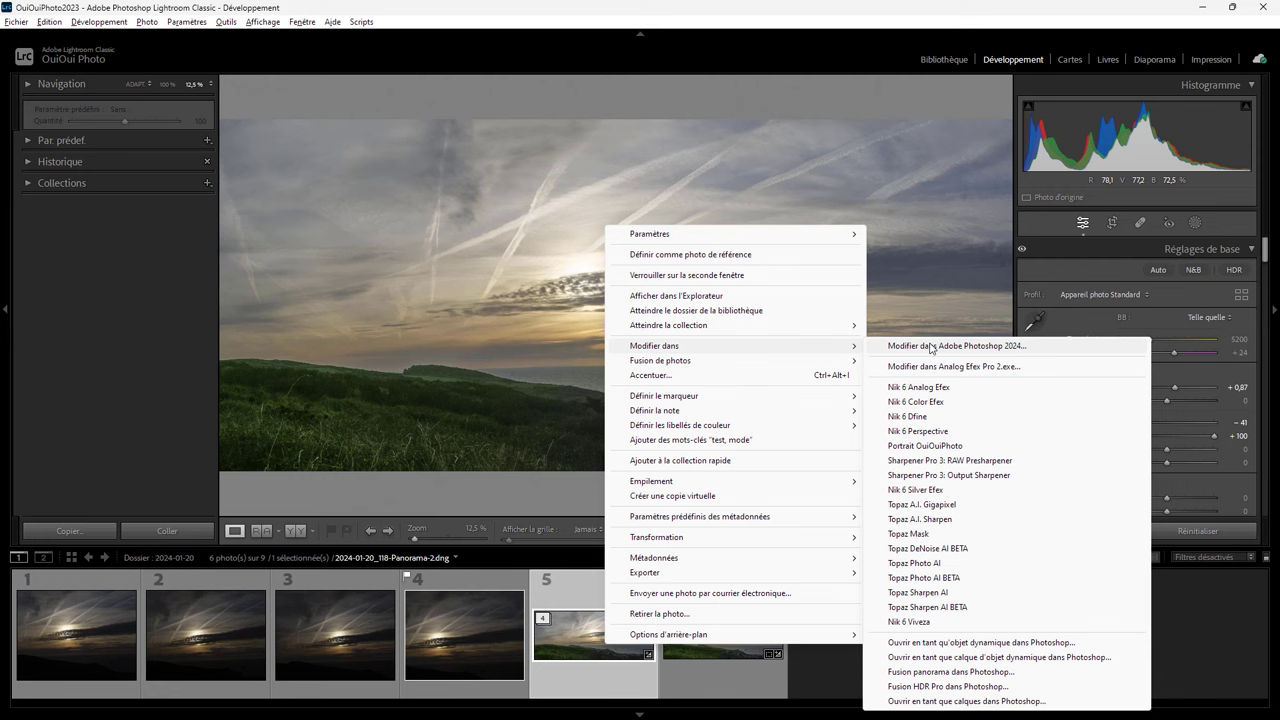
Step: Edit 2024-01-20_118-Panorama-2.dng in Adobe Photoshop 2024
{"action": "left_click", "coordinate": [931, 348]}
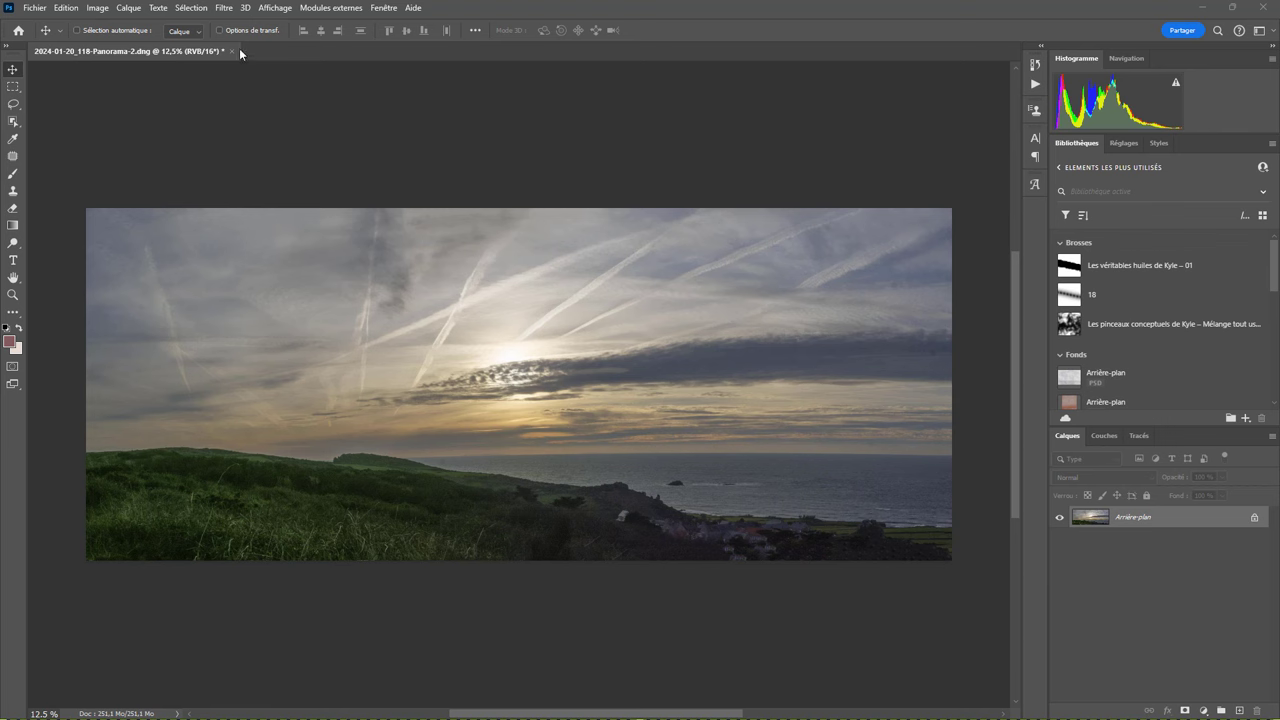
Step: Open the Lens Correction filter's Custom settings for the panorama
{"action": "left_click", "coordinate": [224, 7]}
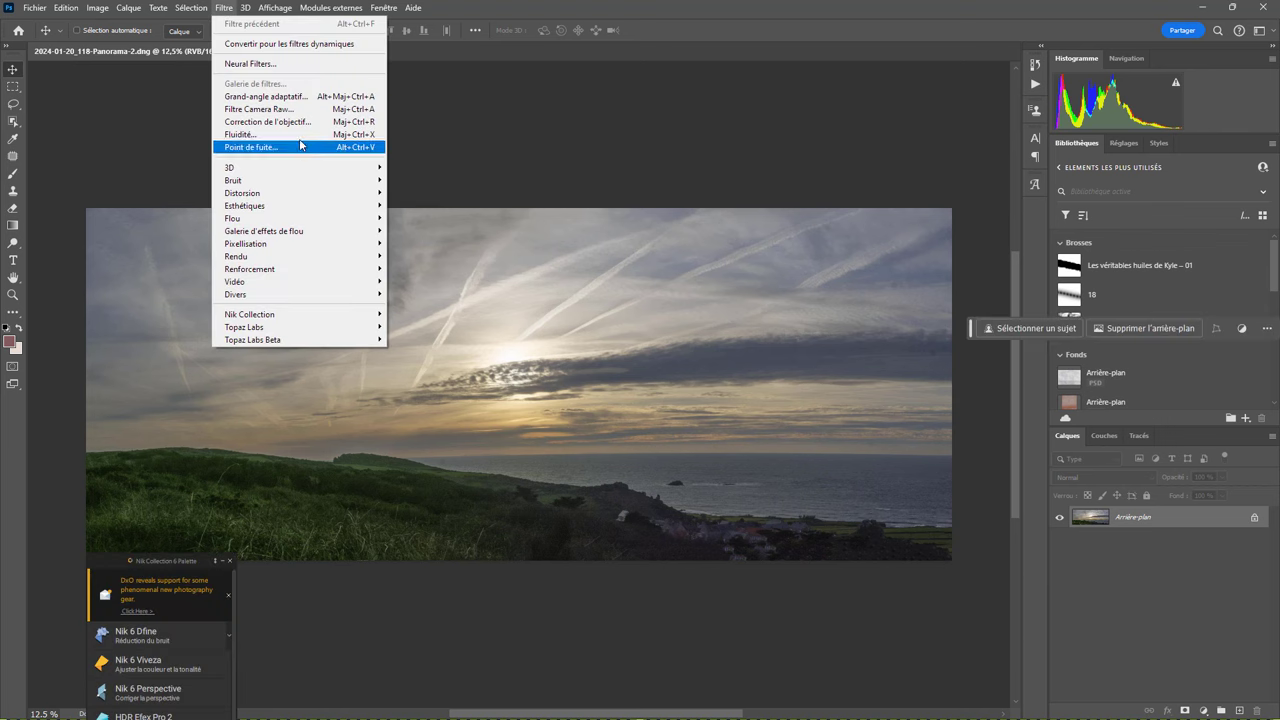
{"action": "left_click", "coordinate": [288, 122]}
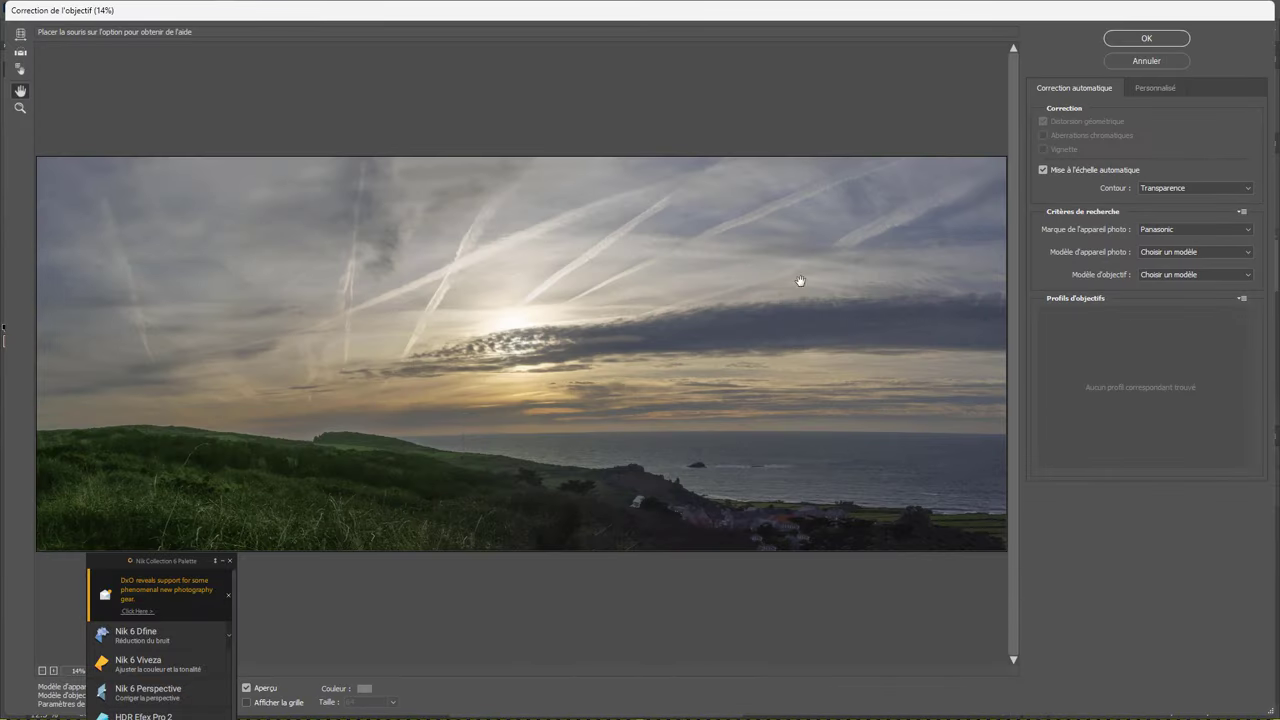
{"action": "left_click", "coordinate": [1151, 92]}
{"action": "left_click", "coordinate": [1089, 96]}
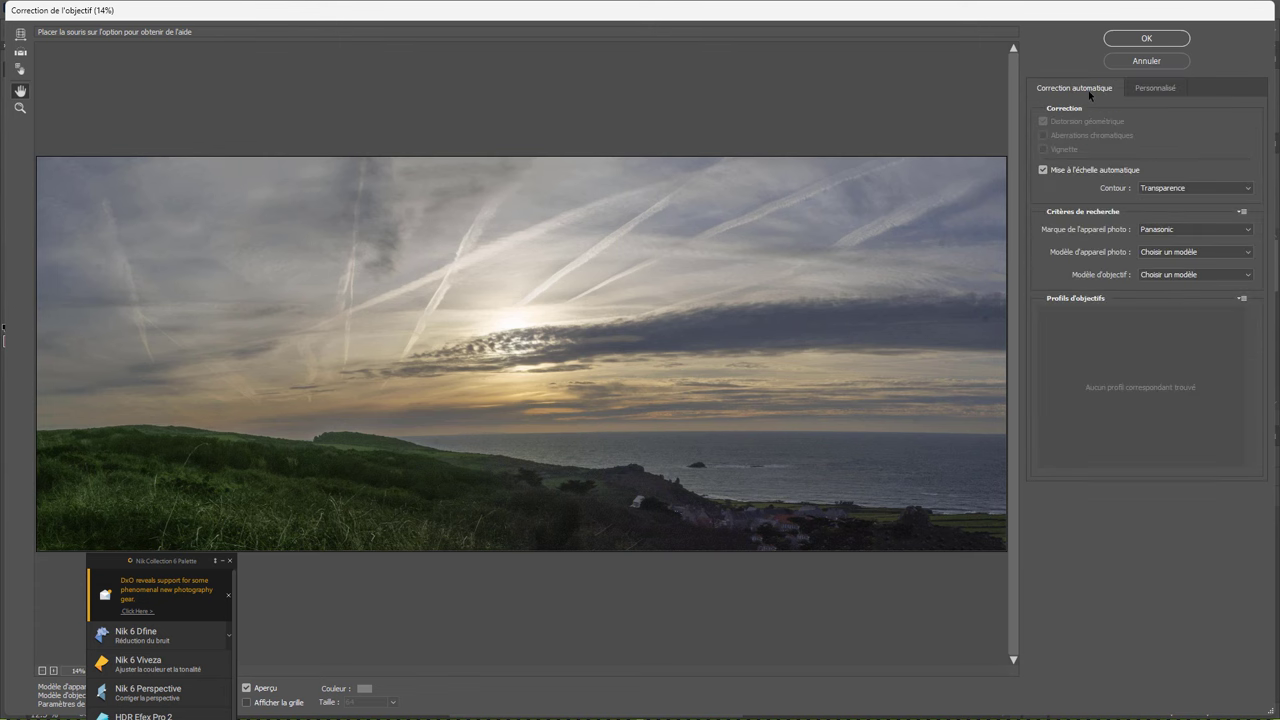
{"action": "left_click", "coordinate": [1143, 92]}
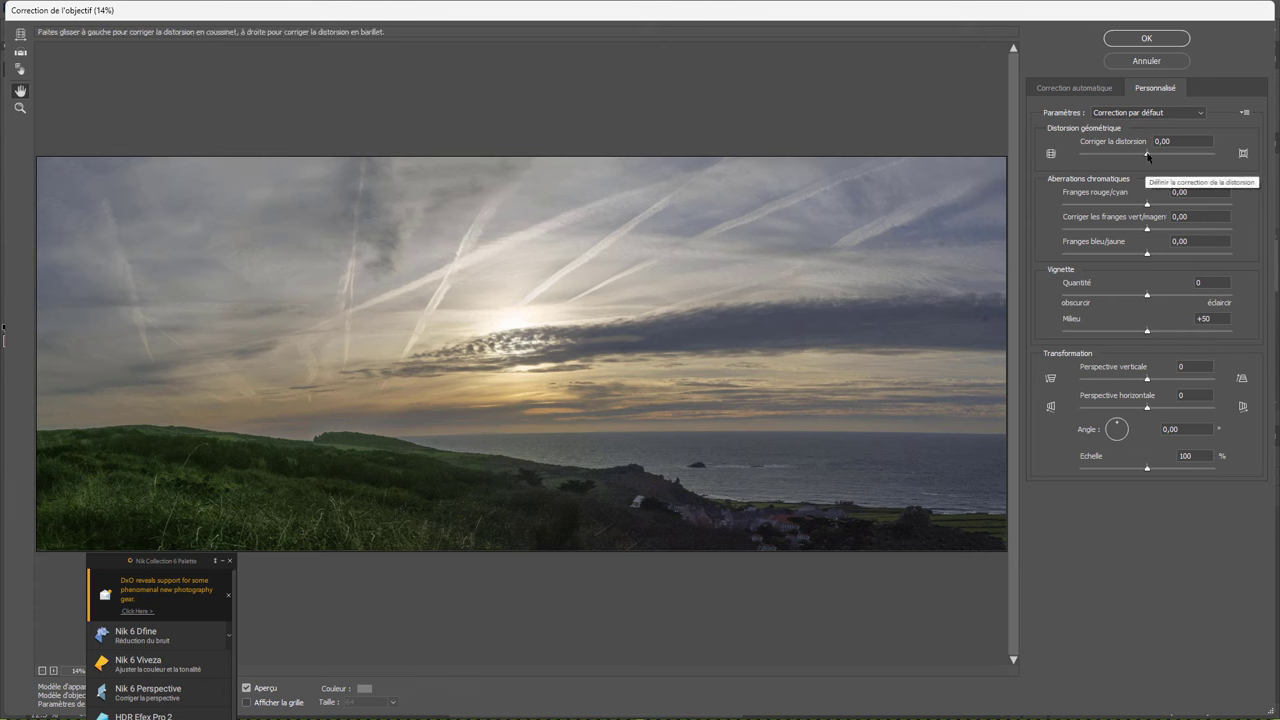
Step: Apply lens correction with distortion −10 and a 0.5° rotation angle
{"action": "left_click_drag", "start_coordinate": [1147, 155], "coordinate": [1145, 158]}
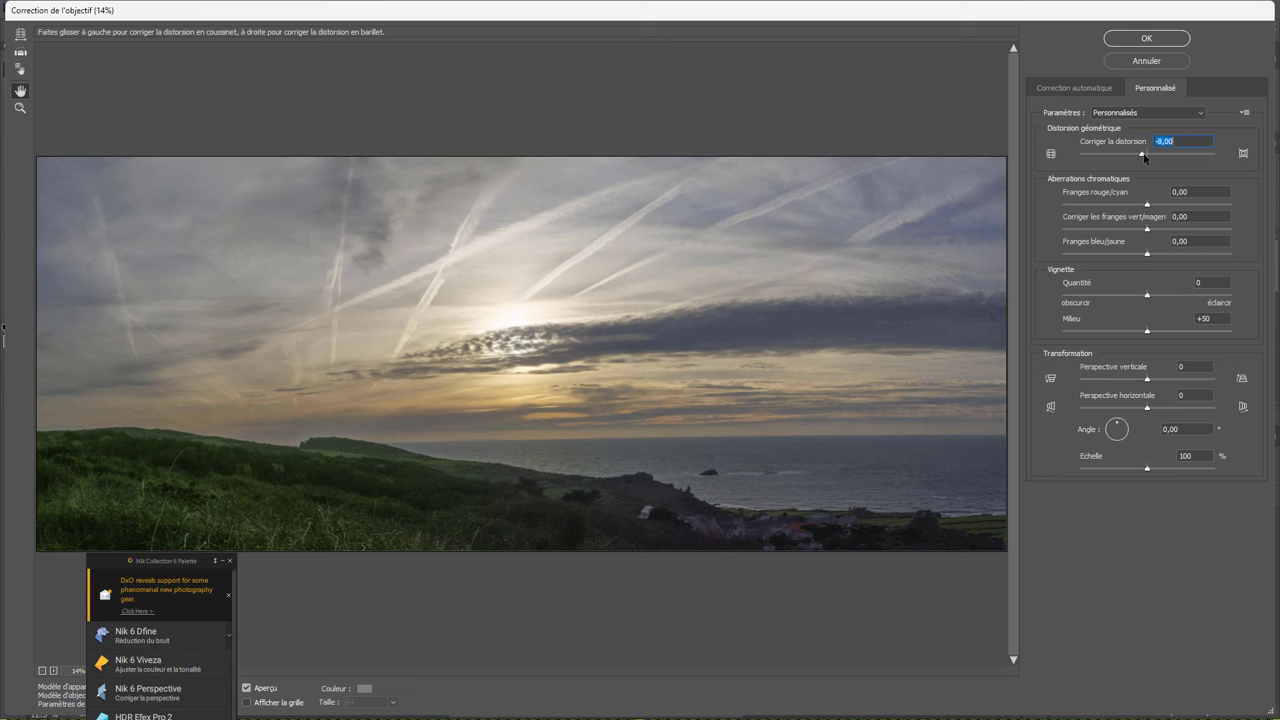
{"action": "left_click_drag", "start_coordinate": [1145, 157], "coordinate": [1143, 157]}
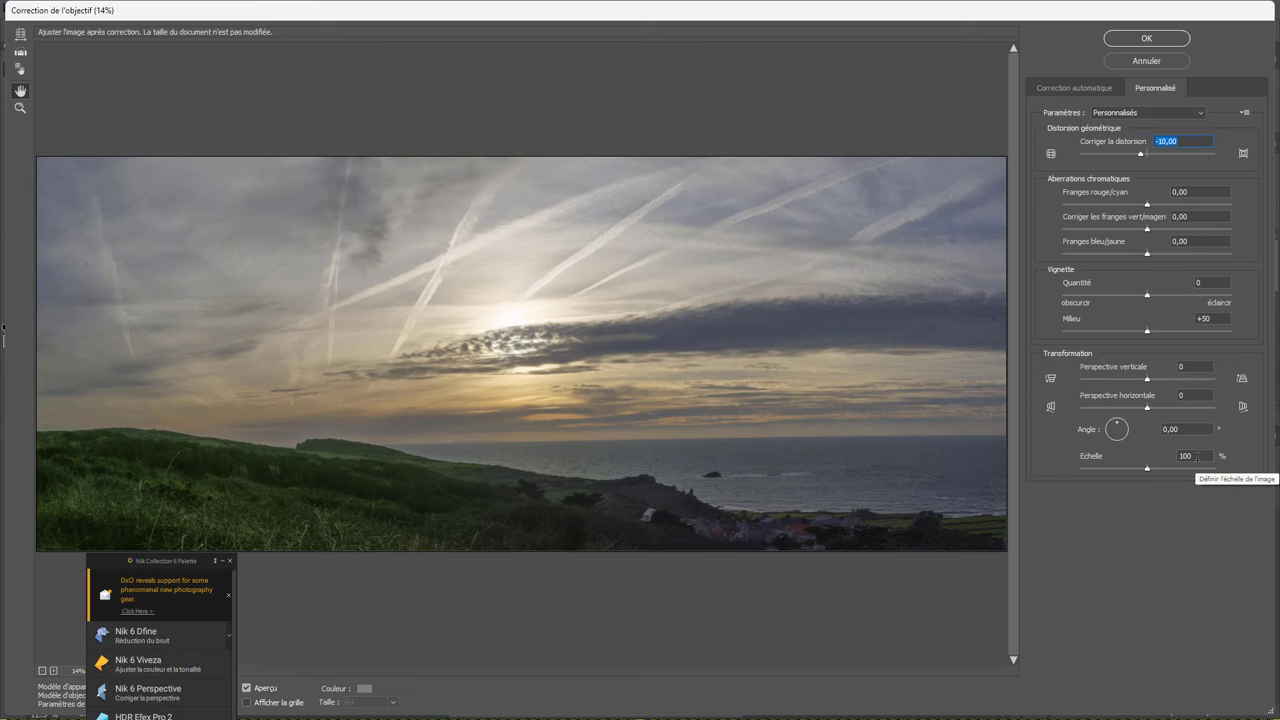
{"action": "left_click", "coordinate": [1160, 431]}
{"action": "type", "text": "1"}
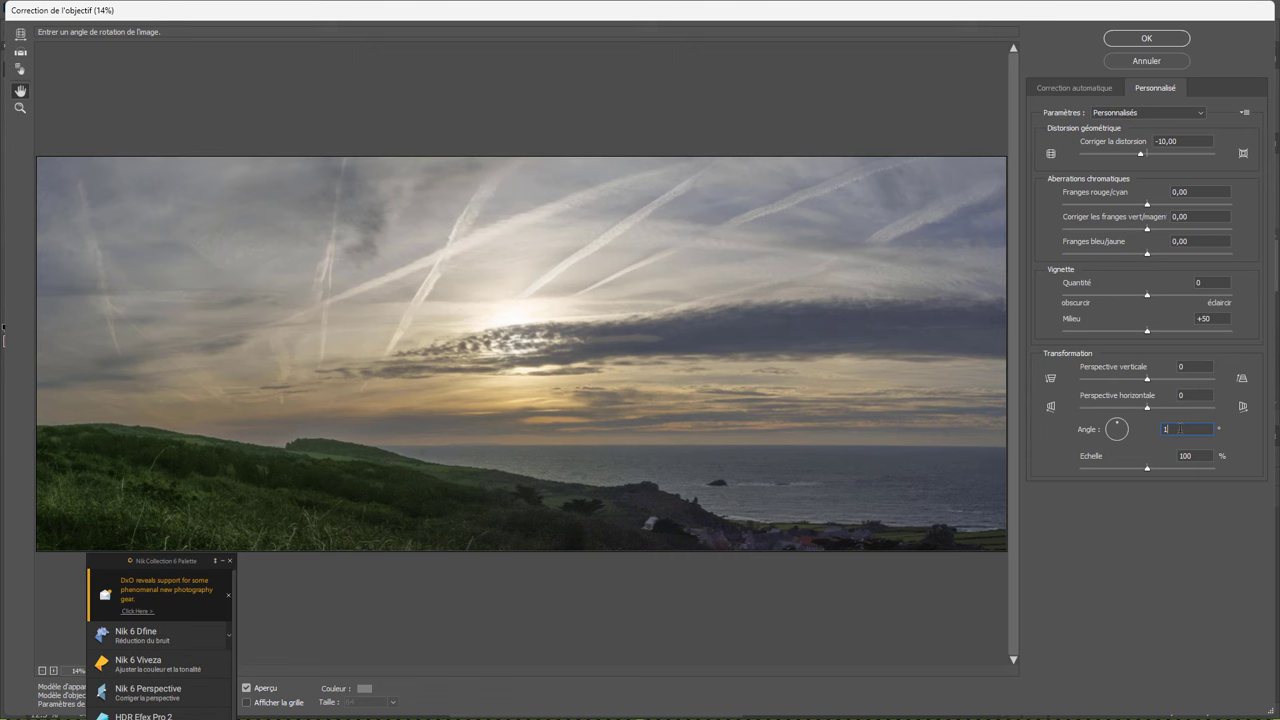
{"action": "type", "text": "0.5"}
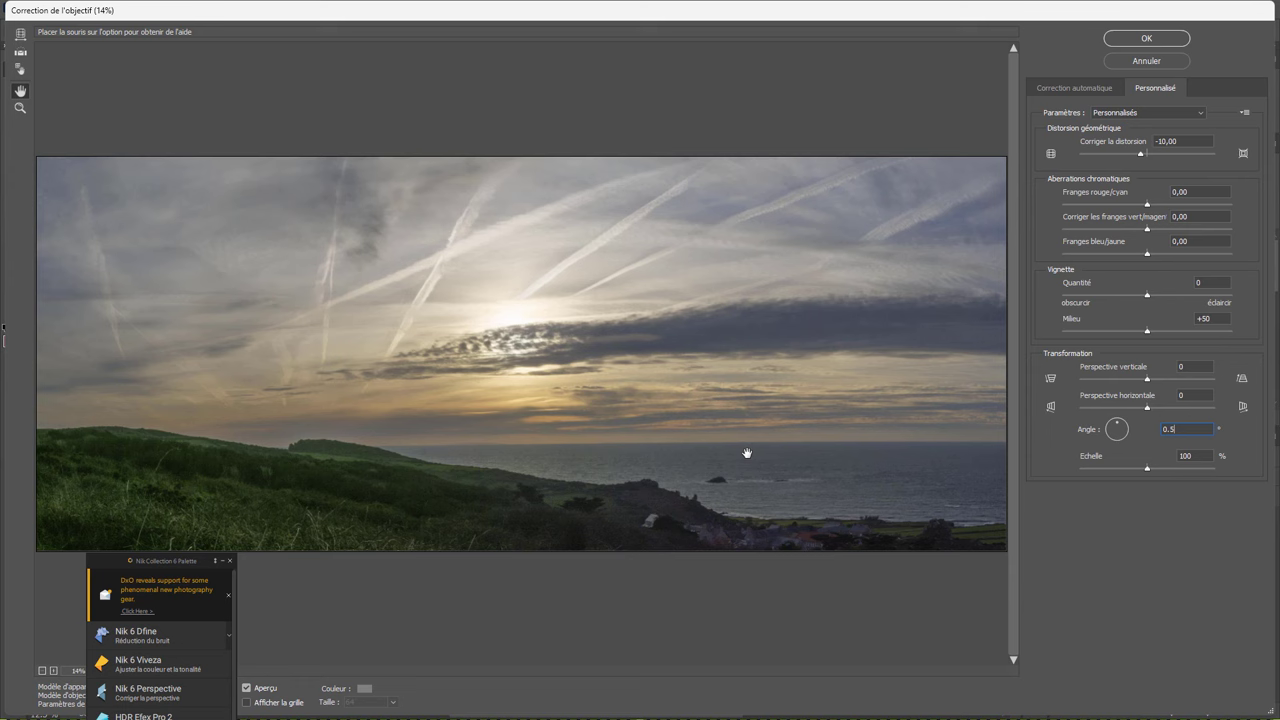
{"action": "left_click", "coordinate": [1165, 38]}
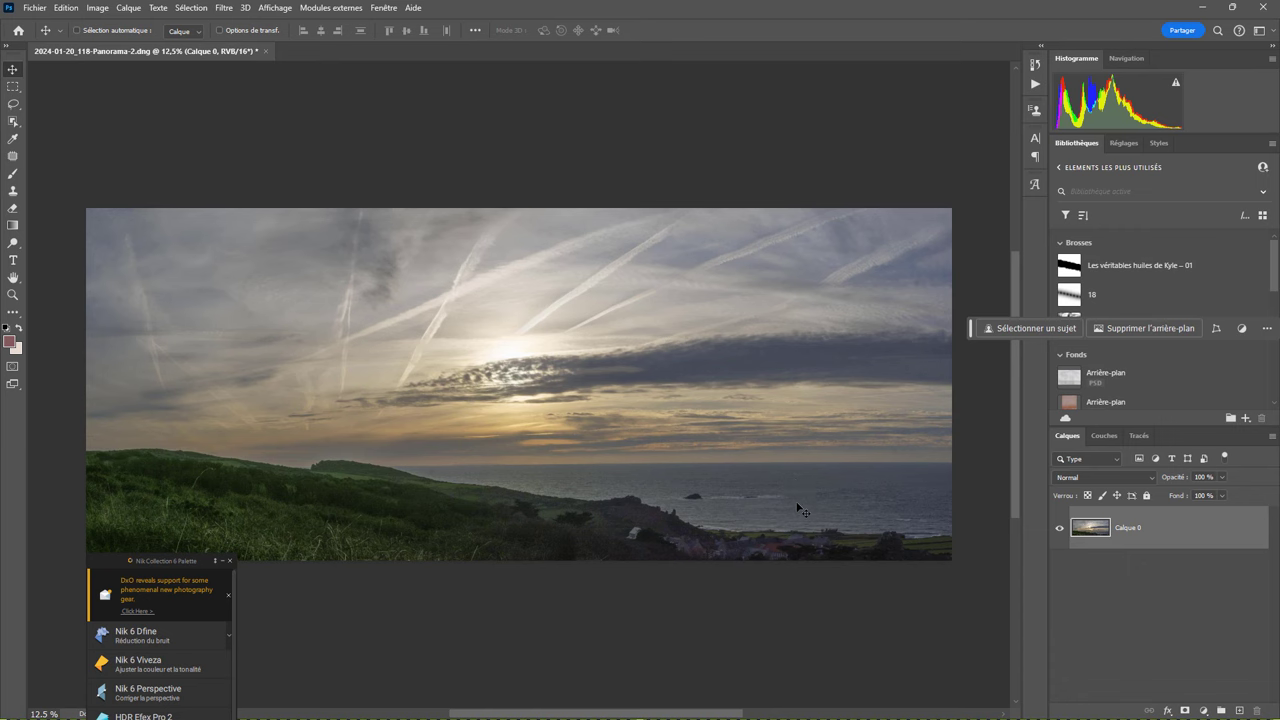
Step: Undo the lens correction, redo it, then undo it again to compare the panorama
{"action": "key", "text": "ctrl+z"}
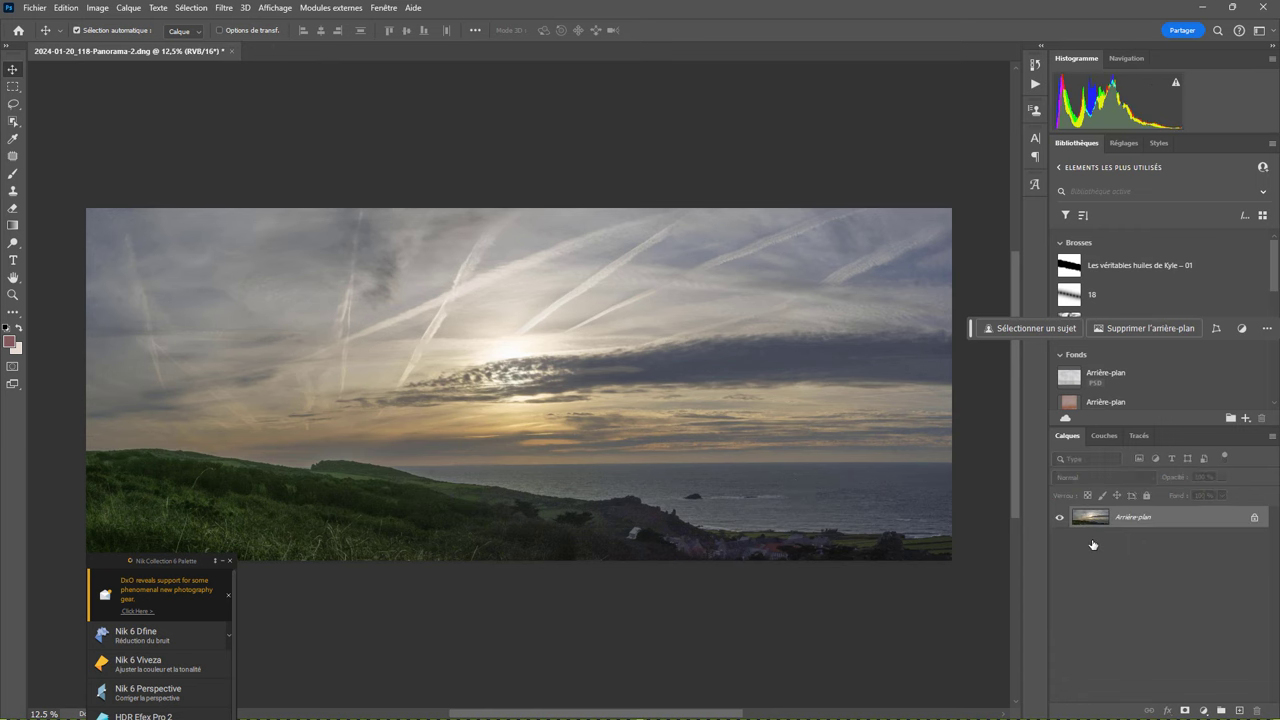
{"action": "left_click", "coordinate": [66, 8]}
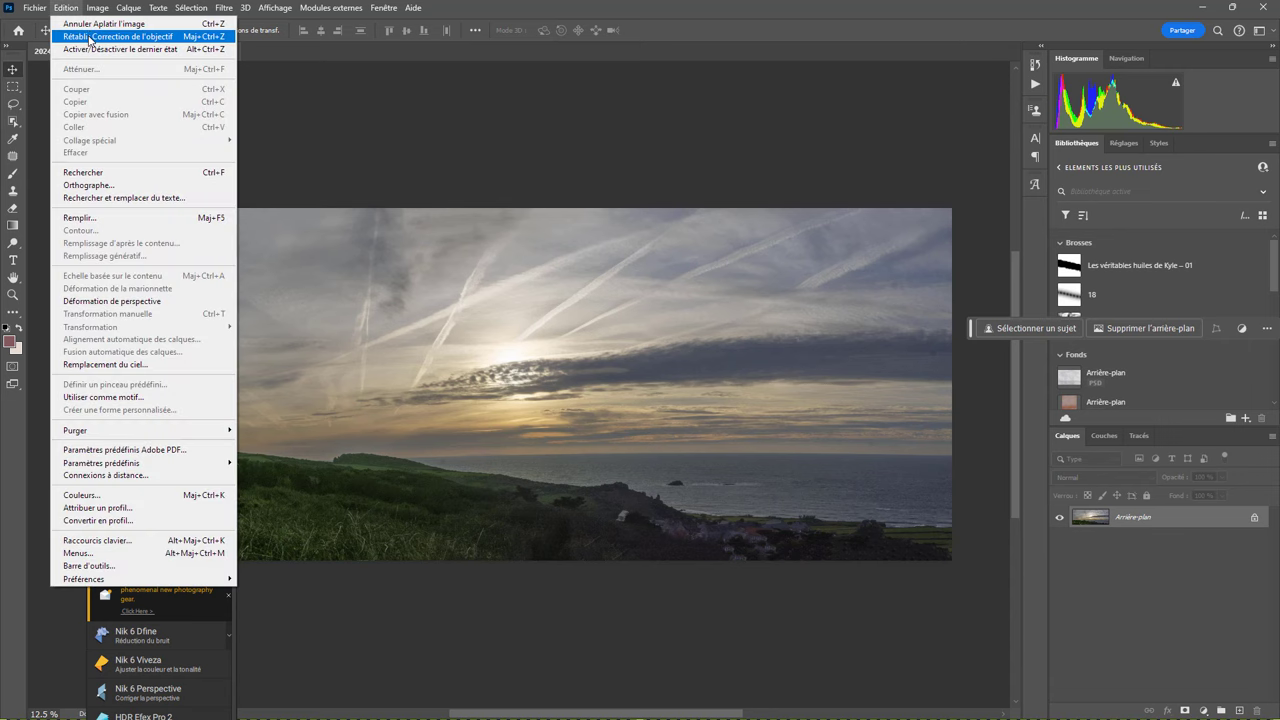
{"action": "left_click", "coordinate": [89, 37]}
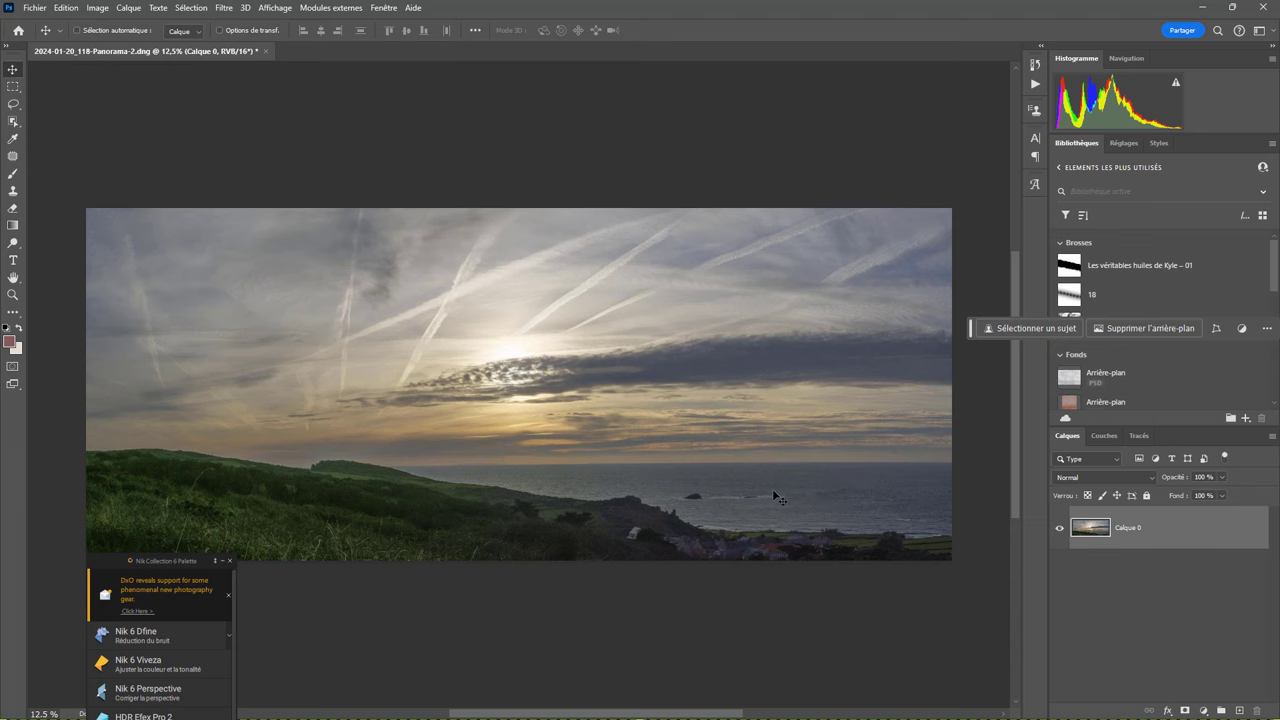
{"action": "key", "text": "ctrl+z"}
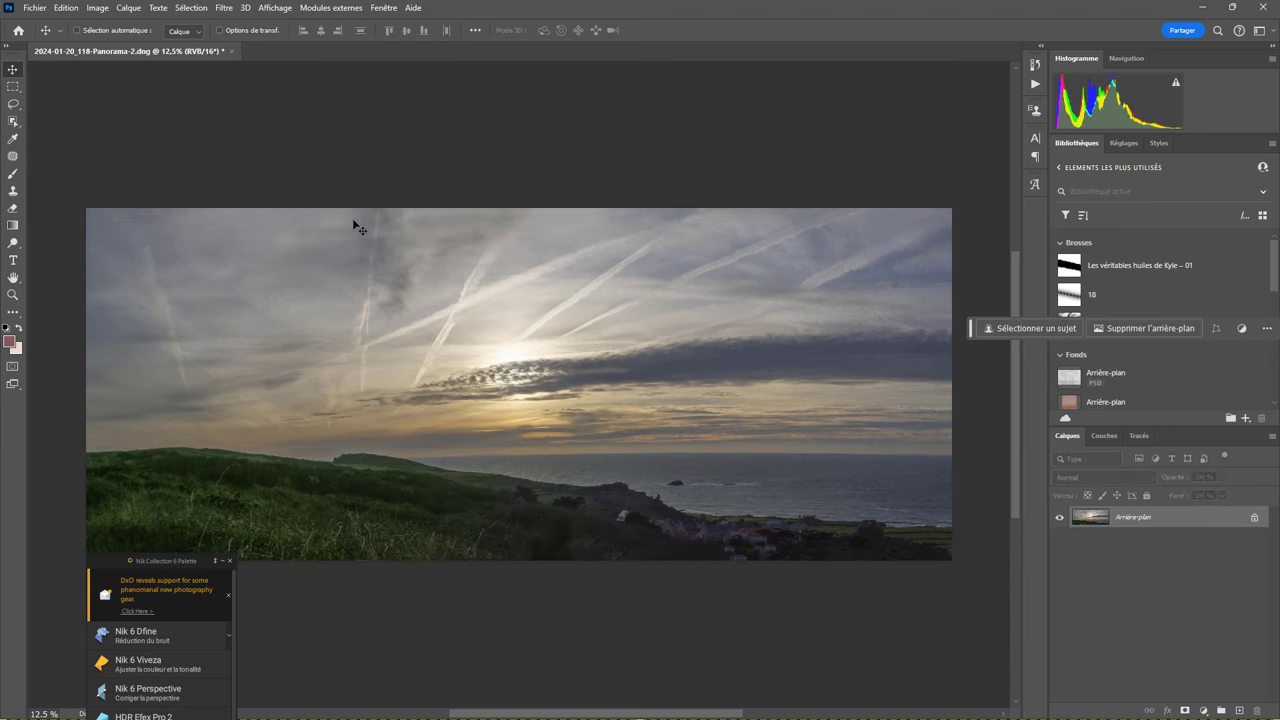
Step: Reopen Correction de l'objectif and set distortion to -12 in the Personnalisé settings
{"action": "left_click", "coordinate": [224, 8]}
{"action": "mouse_move", "coordinate": [287, 218]}
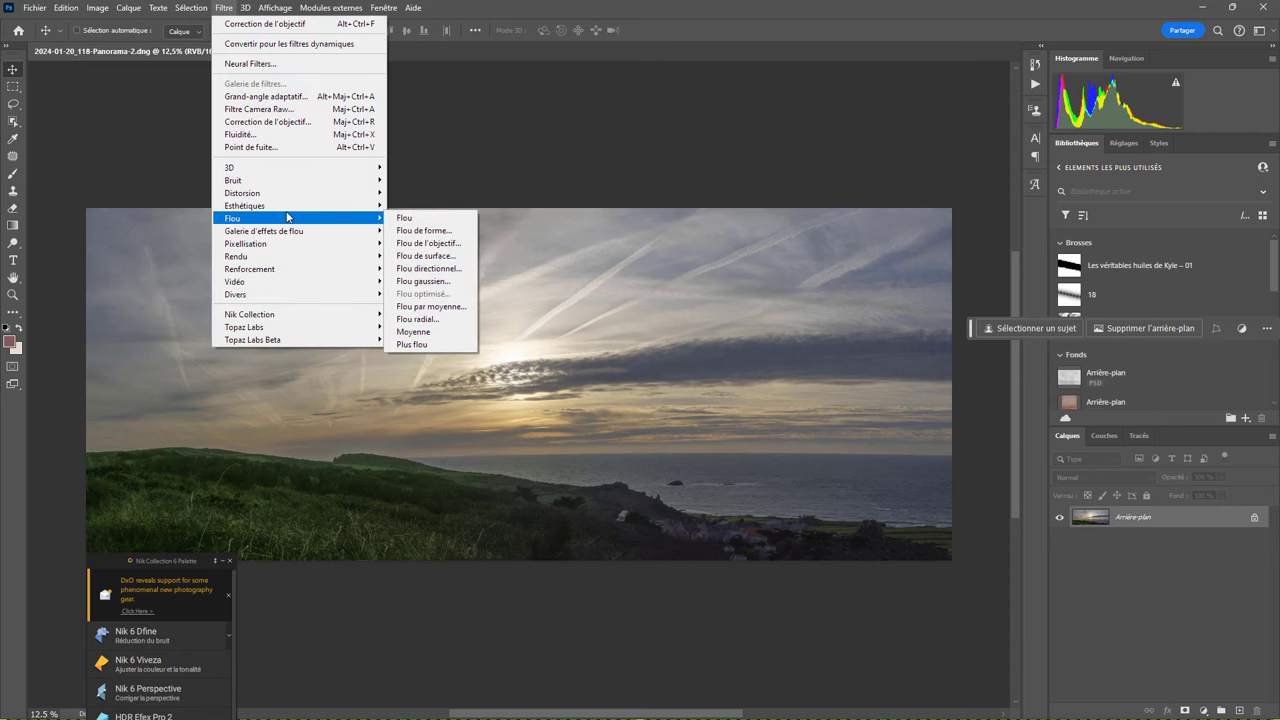
{"action": "left_click", "coordinate": [277, 121]}
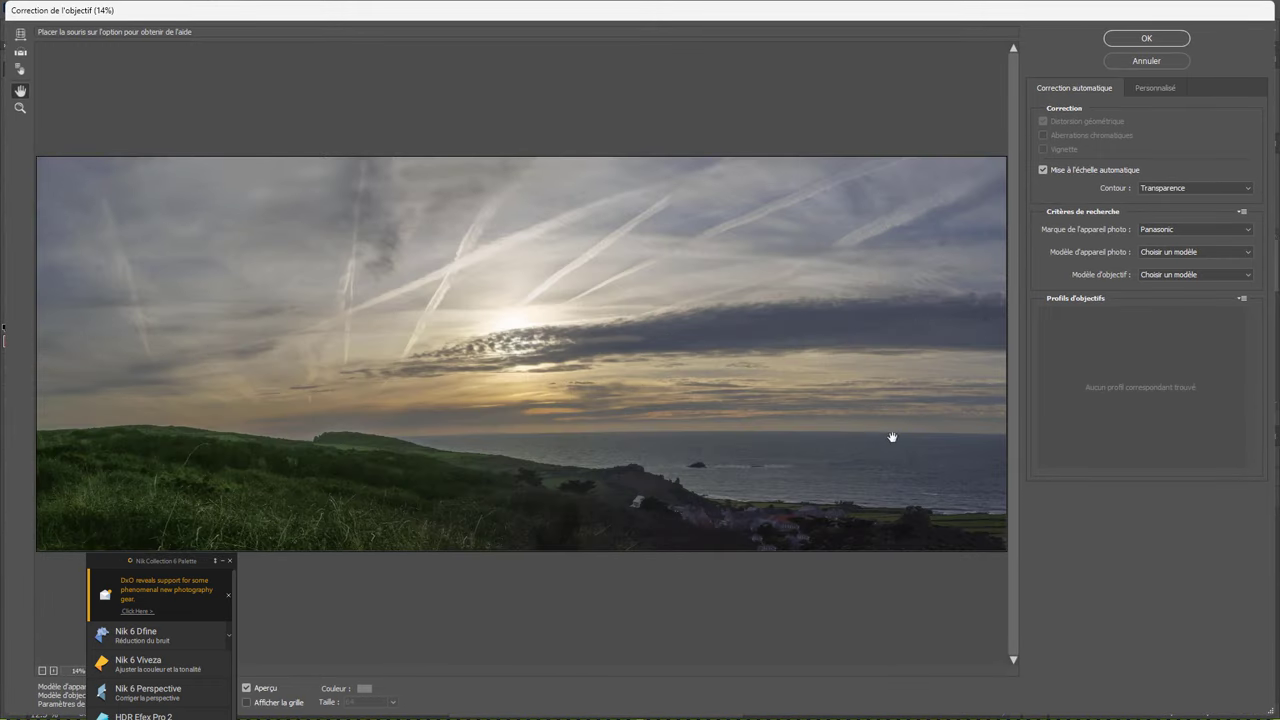
{"action": "left_click", "coordinate": [1156, 89]}
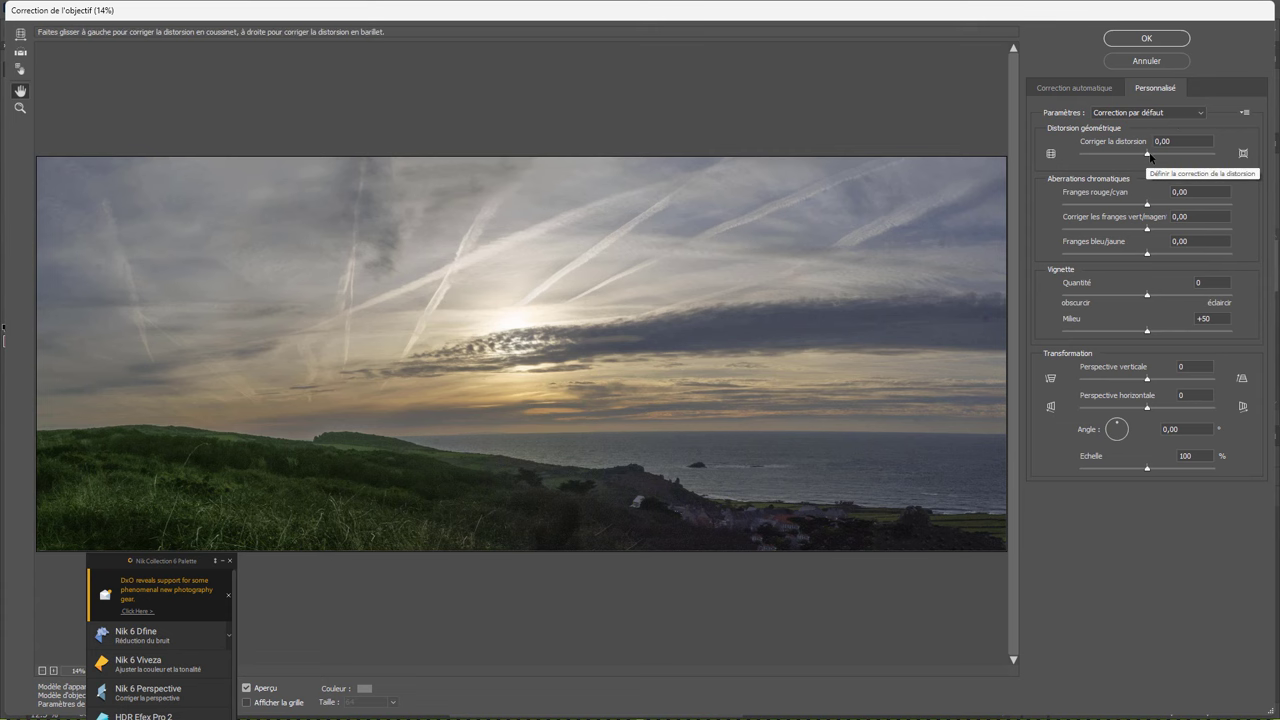
{"action": "left_click_drag", "start_coordinate": [1149, 156], "coordinate": [1141, 155]}
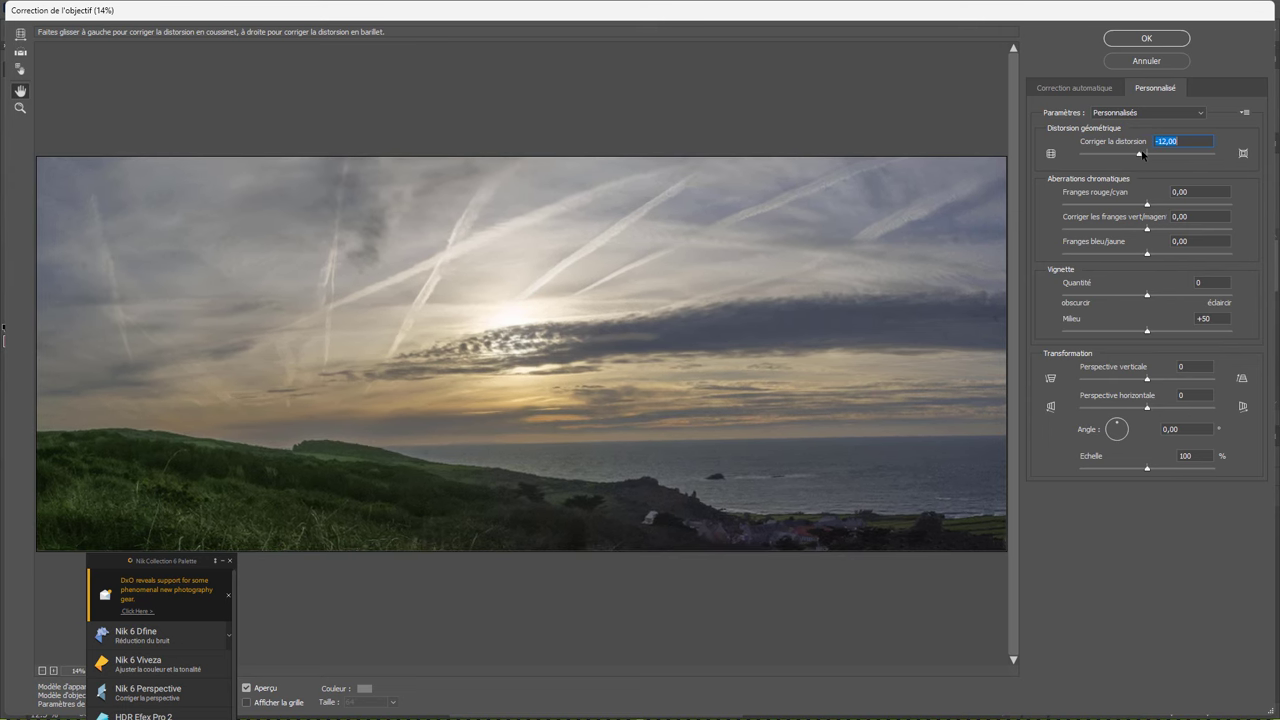
Step: Set angle 0.5°, vertical perspective 0, horizontal perspective -4, and apply the correction
{"action": "left_click", "coordinate": [1185, 429]}
{"action": "type", "text": "0."}
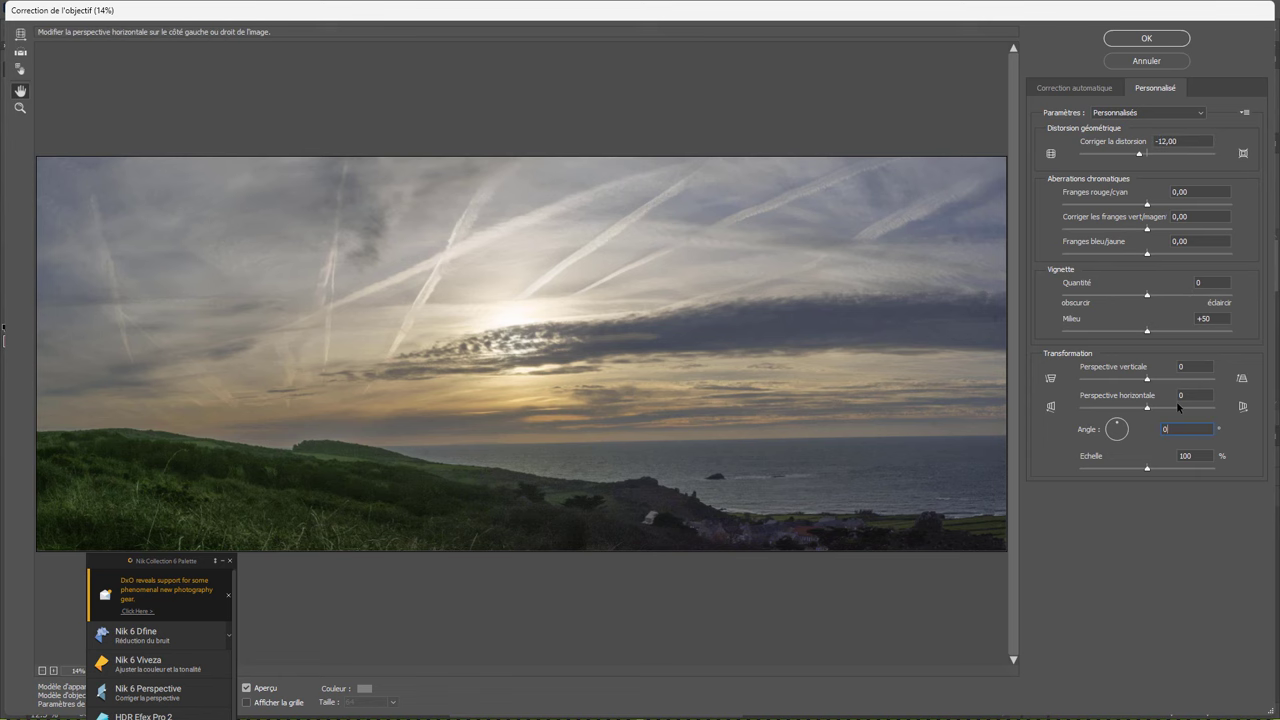
{"action": "type", "text": "50"}
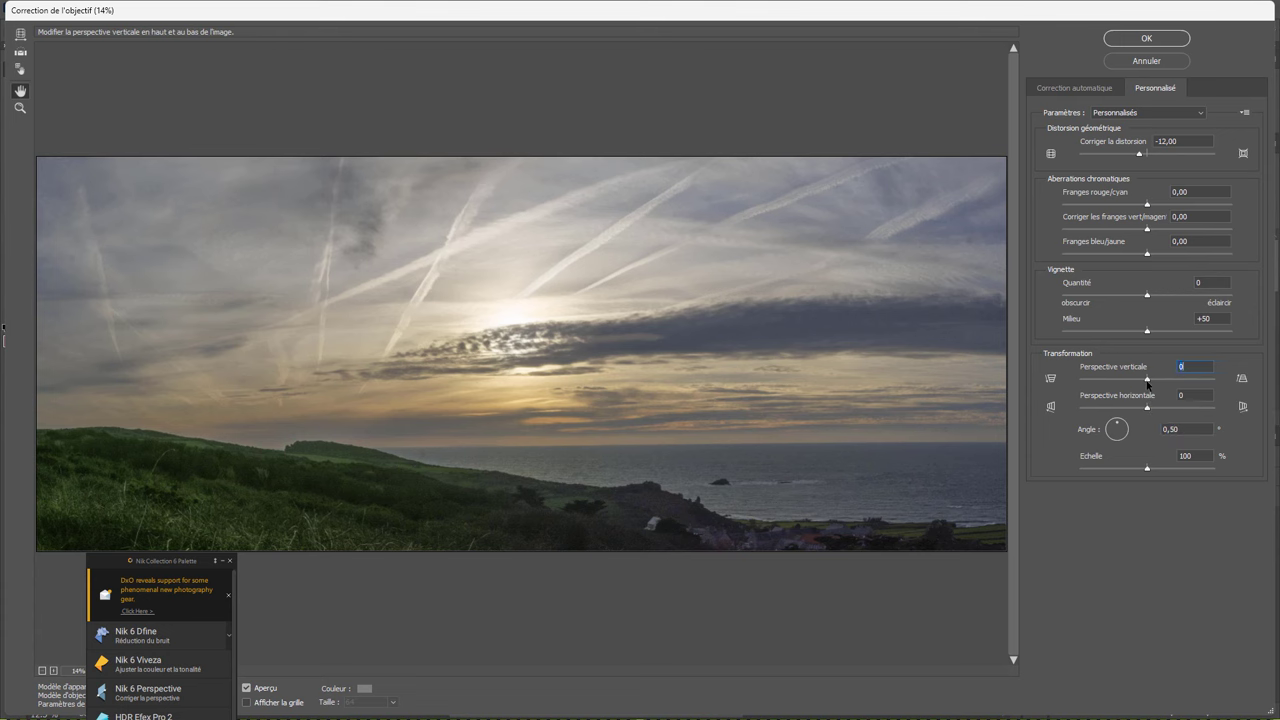
{"action": "left_click_drag", "start_coordinate": [1147, 380], "coordinate": [1135, 382]}
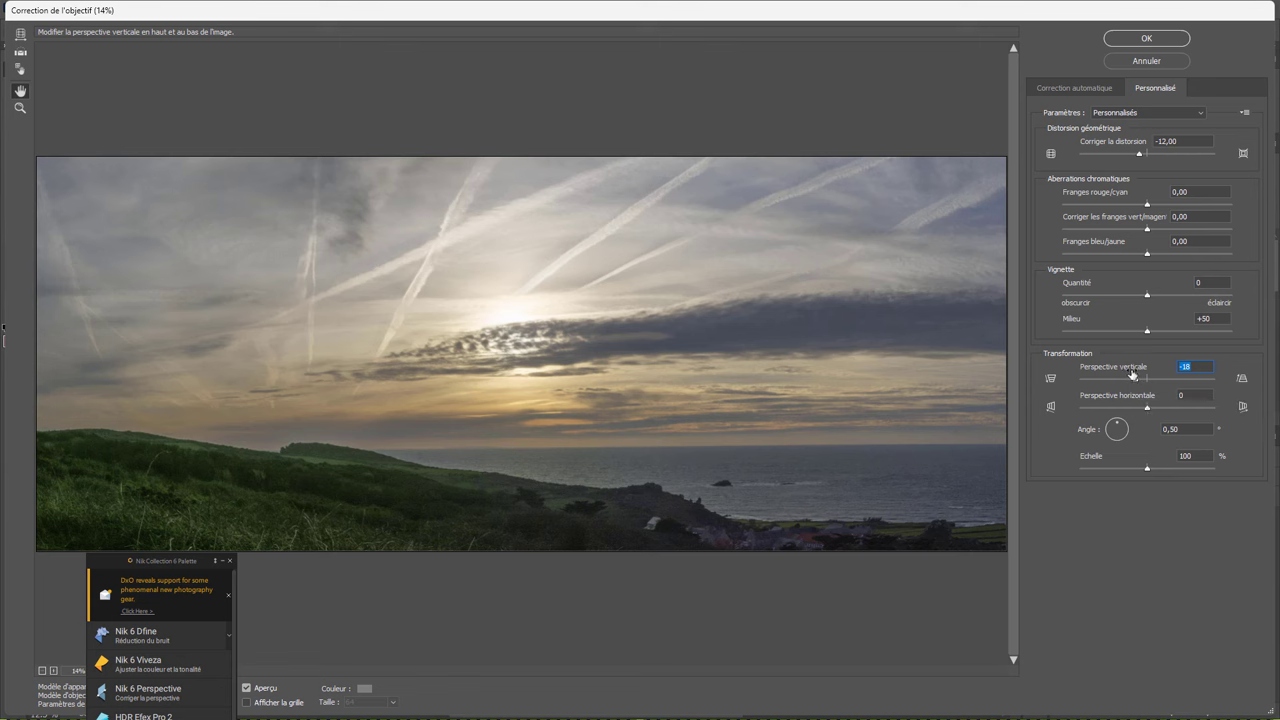
{"action": "type", "text": "0"}
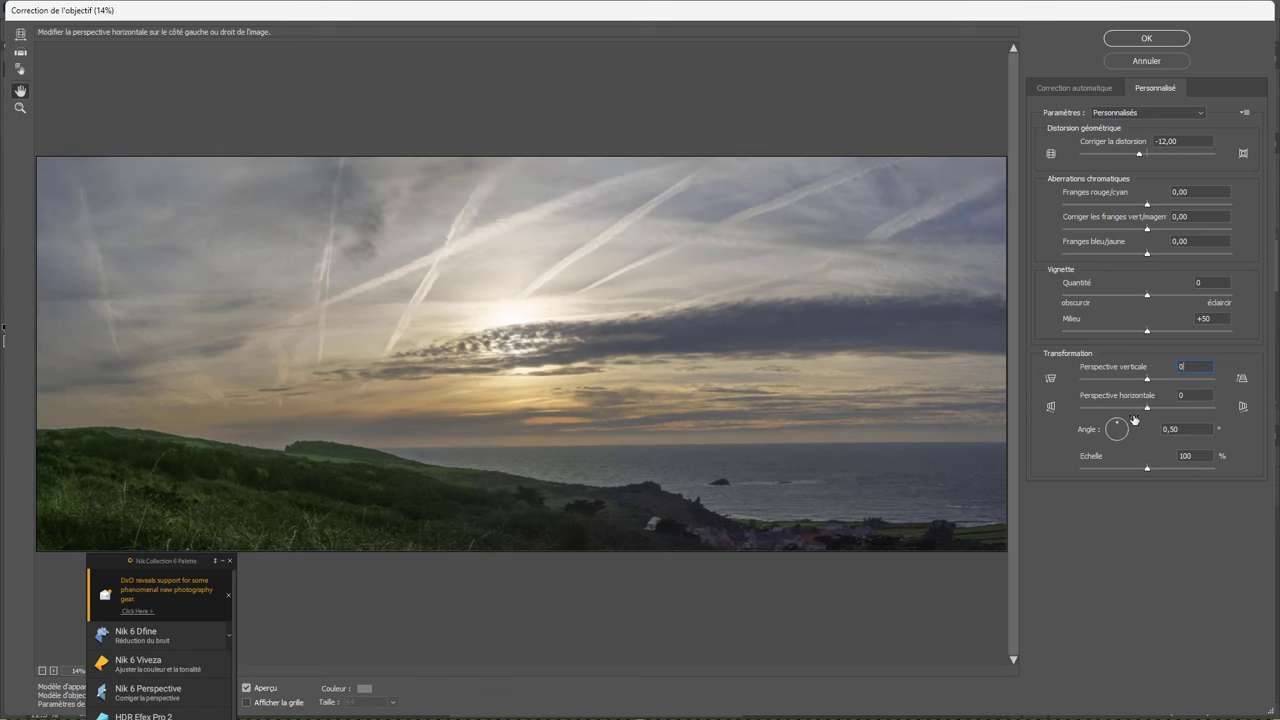
{"action": "left_click_drag", "start_coordinate": [1147, 408], "coordinate": [1143, 410]}
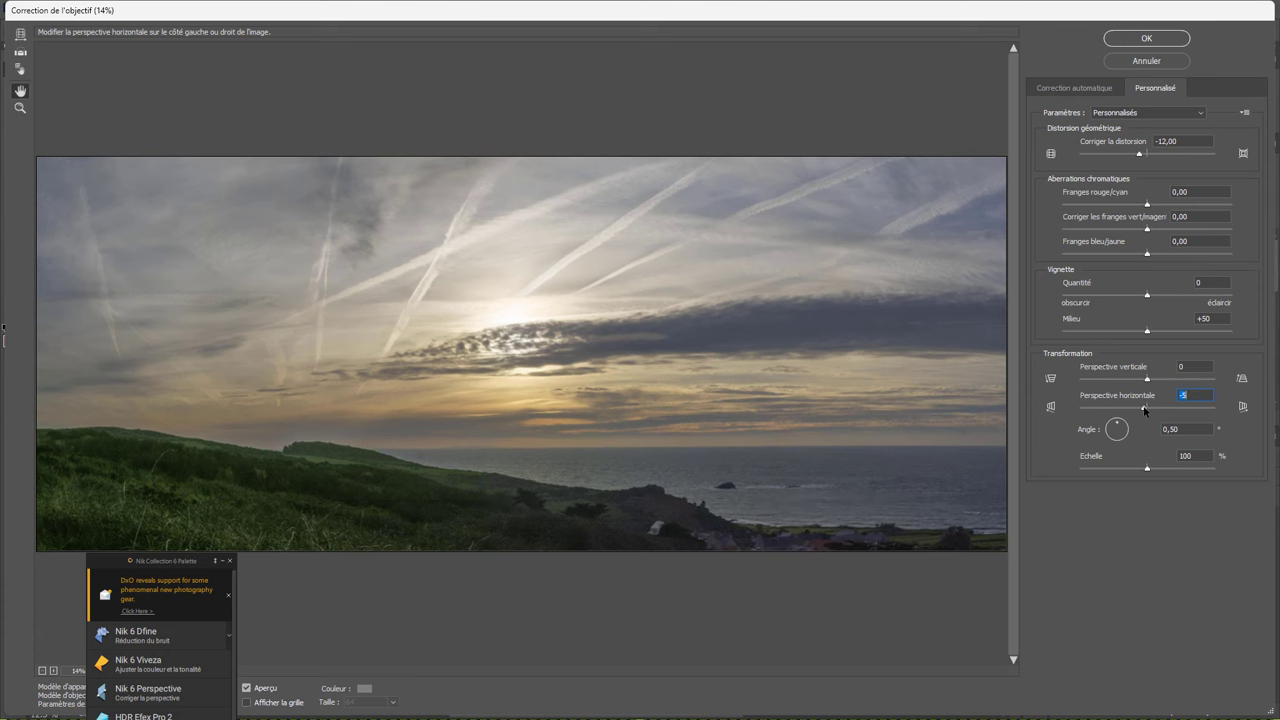
{"action": "left_click_drag", "start_coordinate": [1144, 410], "coordinate": [1145, 410]}
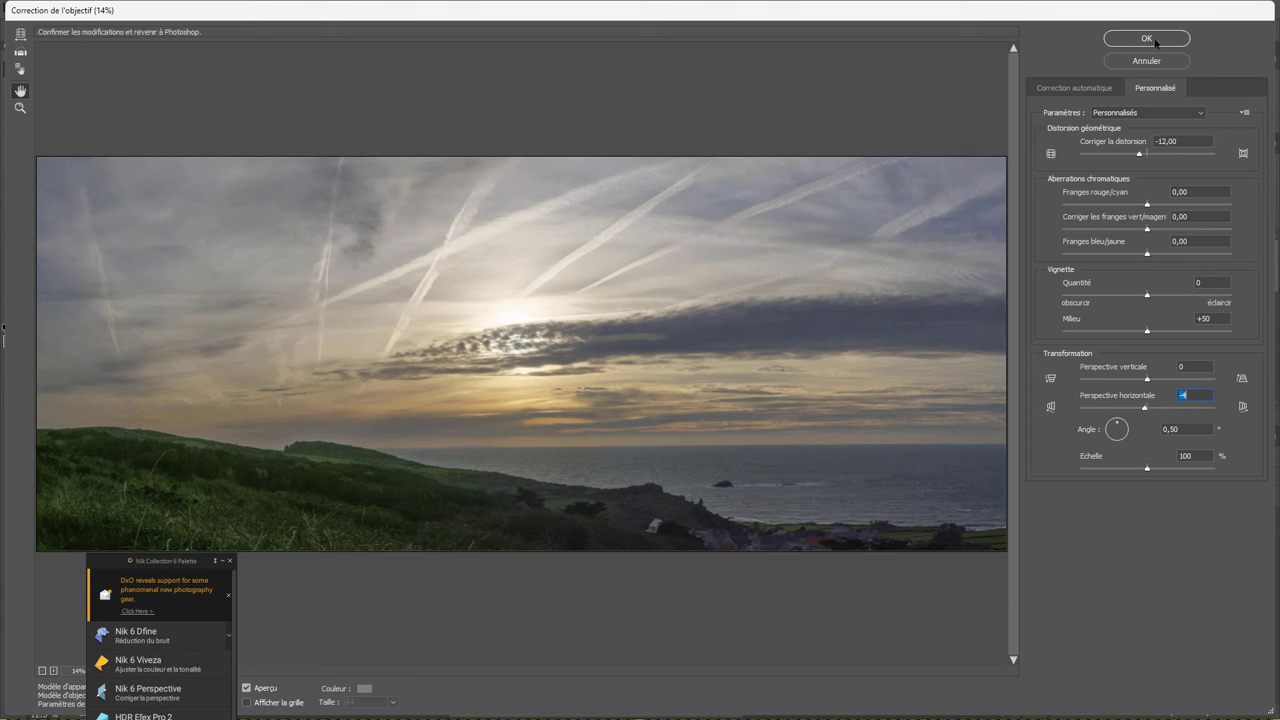
{"action": "key", "text": "Return"}
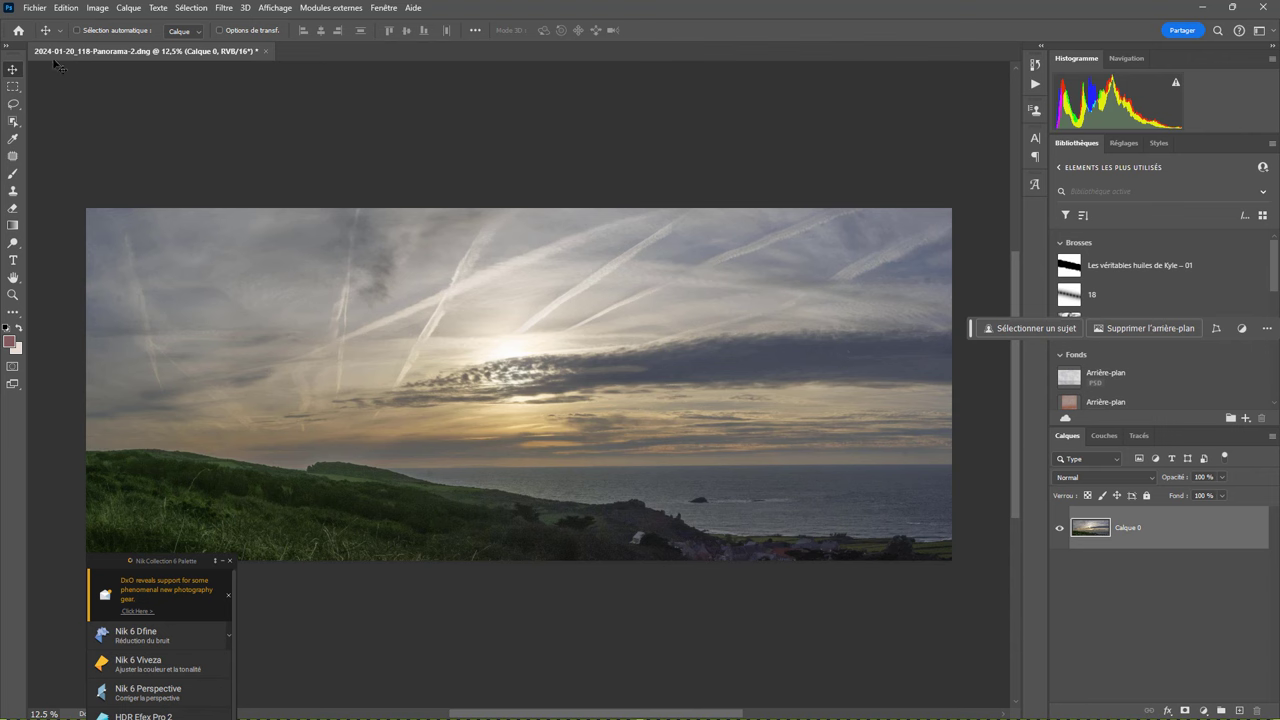
Step: Toggle the lens correction off and on to compare, then undo it once more
{"action": "left_click", "coordinate": [68, 9]}
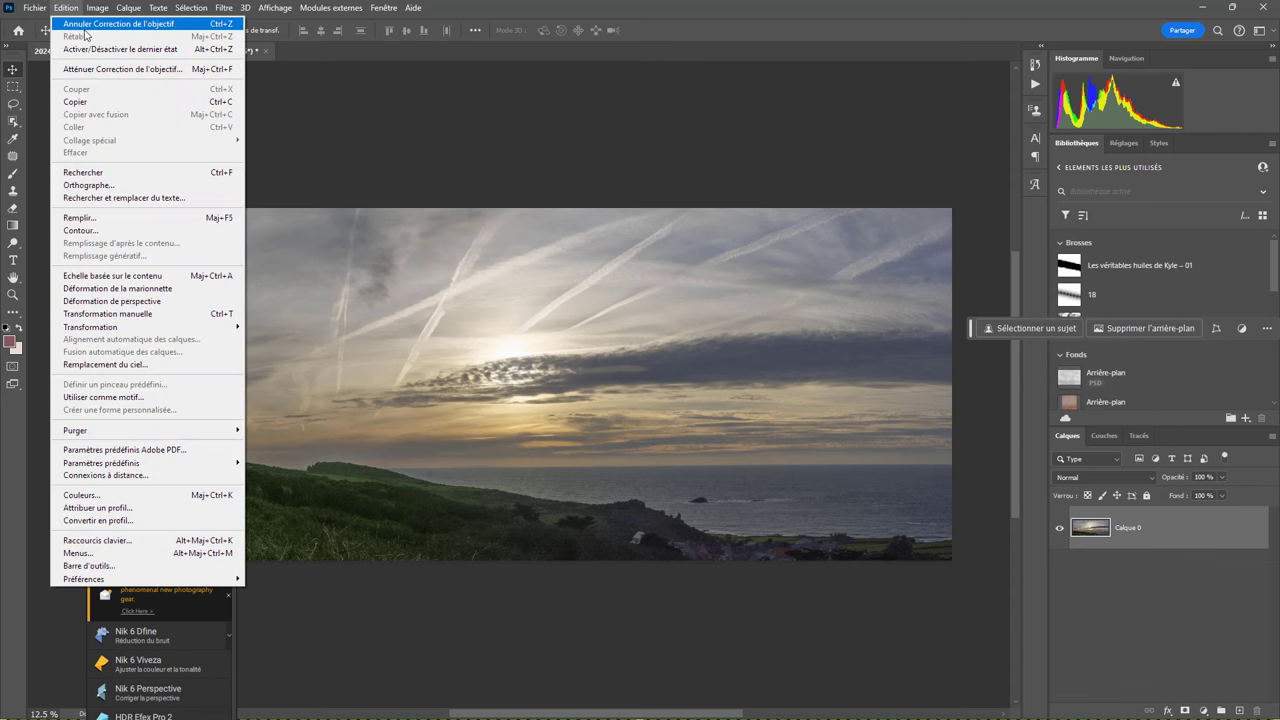
{"action": "left_click", "coordinate": [86, 26]}
{"action": "left_click", "coordinate": [66, 8]}
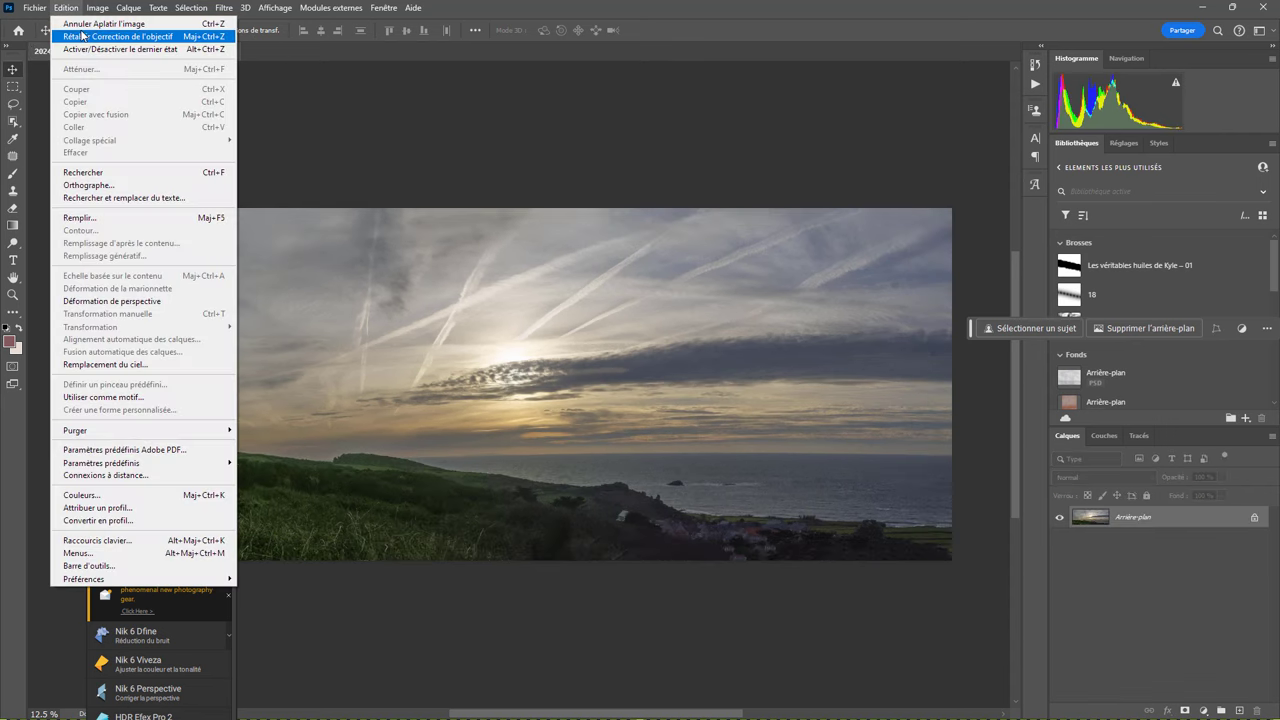
{"action": "left_click", "coordinate": [84, 35]}
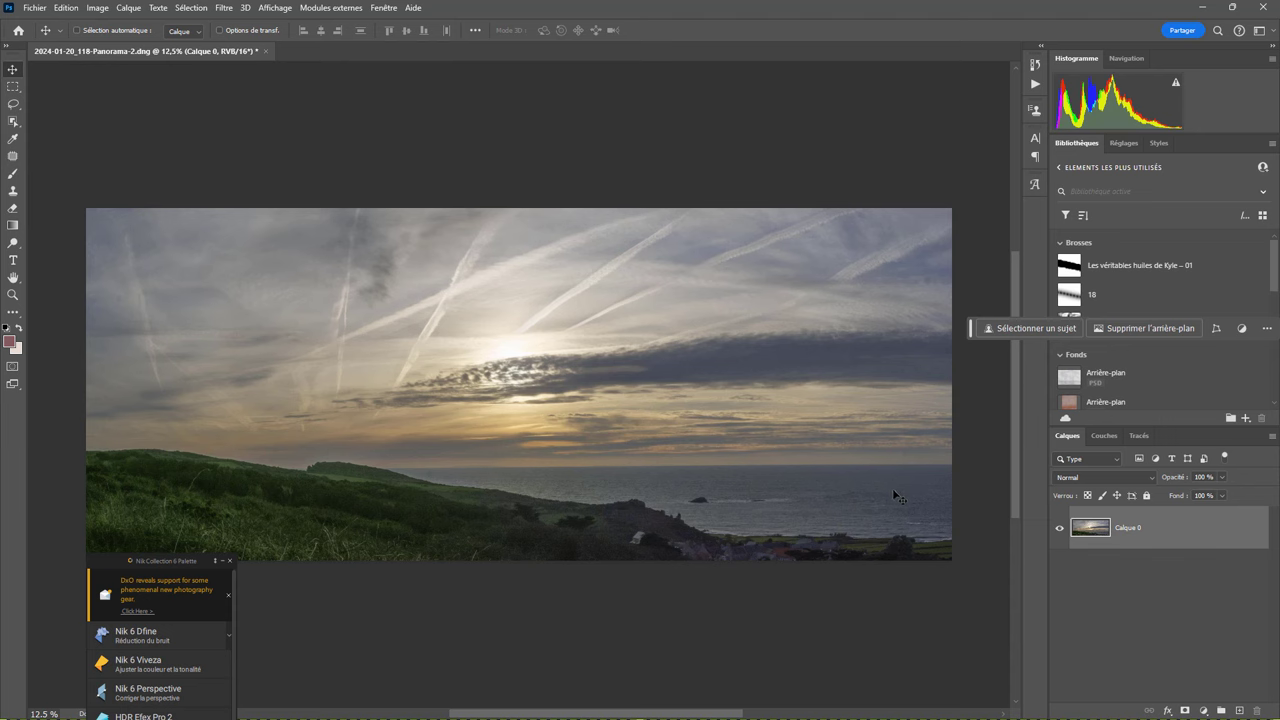
{"action": "key", "text": "ctrl+z"}
Step: Unlock the background into the editable layer Calque 0 and bring up the Edition menu
{"action": "left_click", "coordinate": [66, 8]}
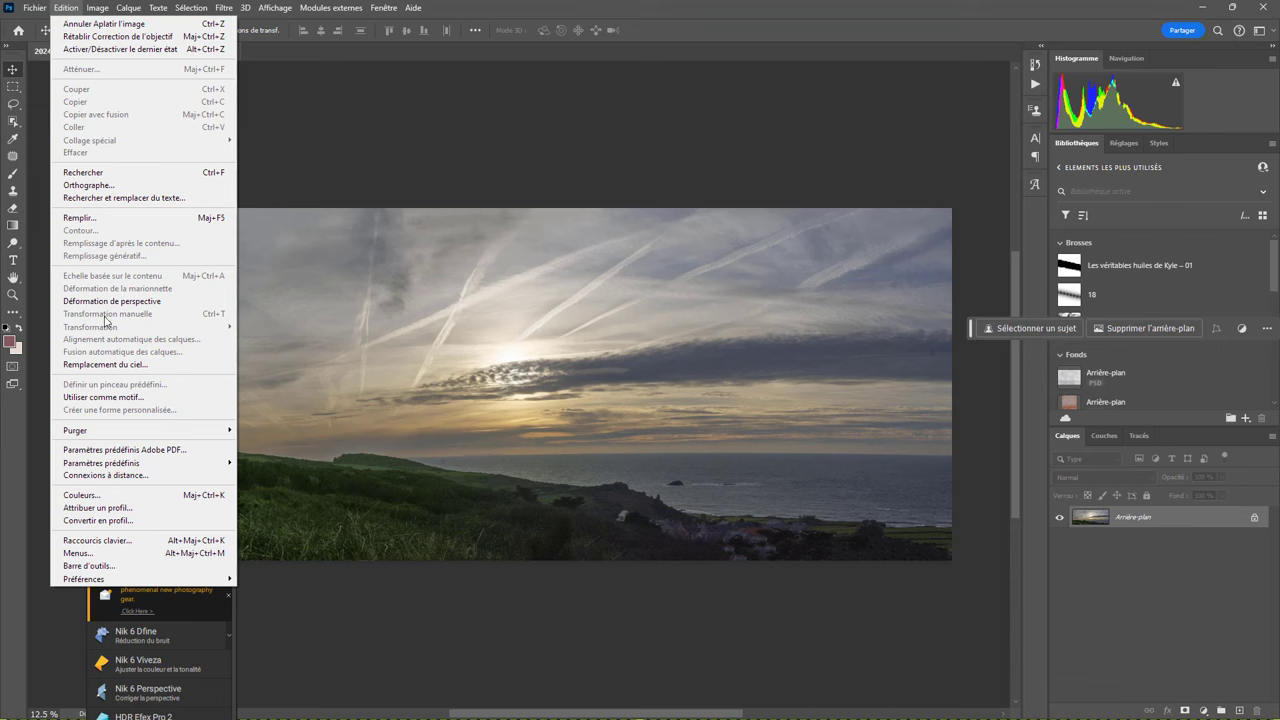
{"action": "left_click", "coordinate": [243, 189]}
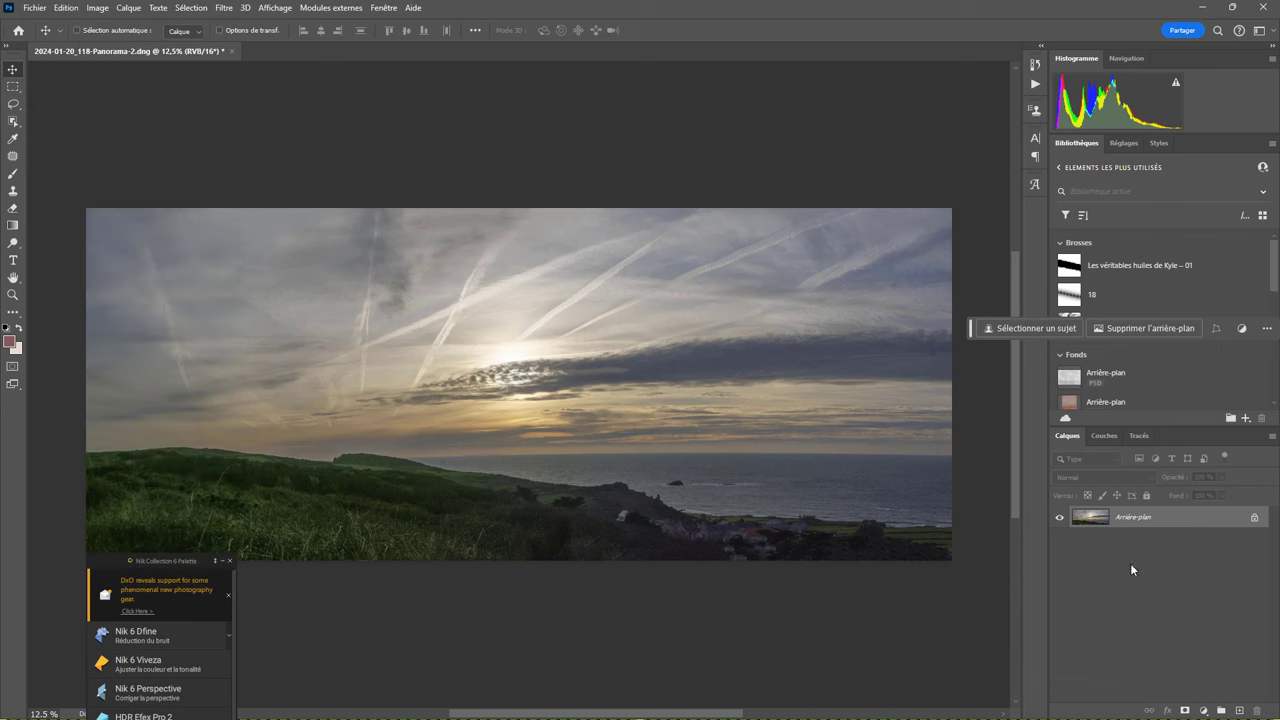
{"action": "left_click", "coordinate": [1254, 517]}
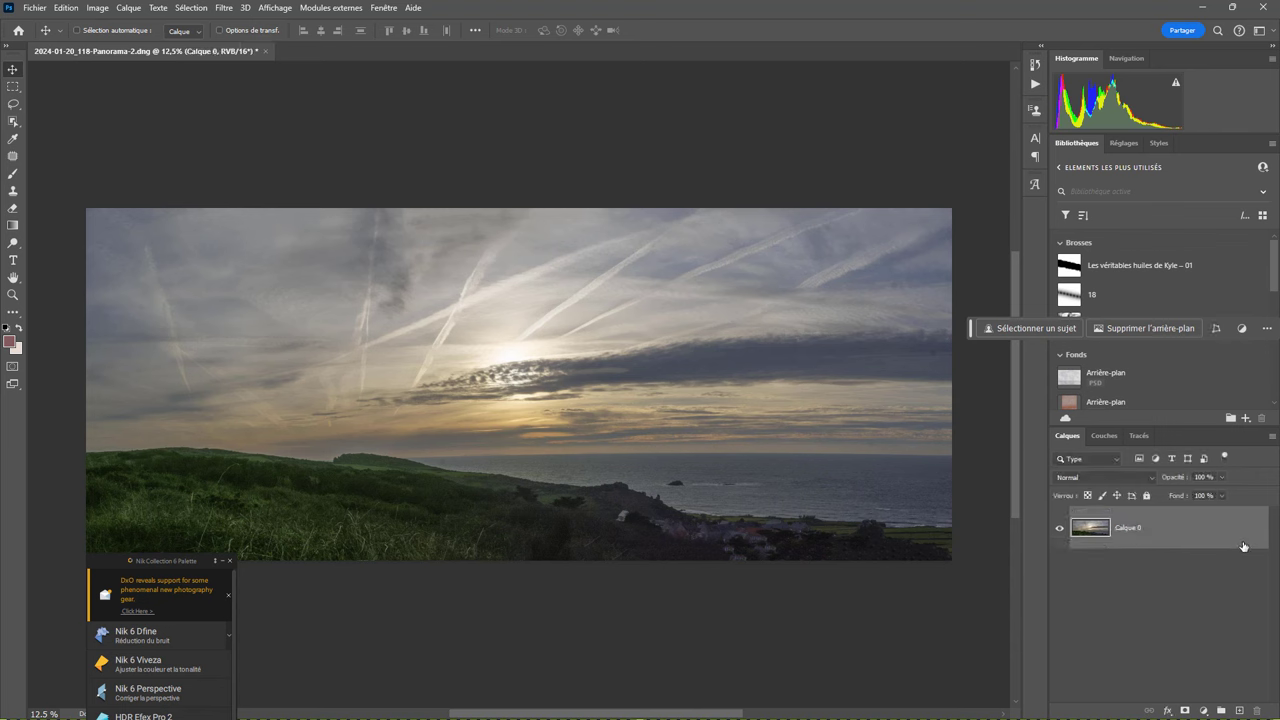
{"action": "left_click", "coordinate": [66, 8]}
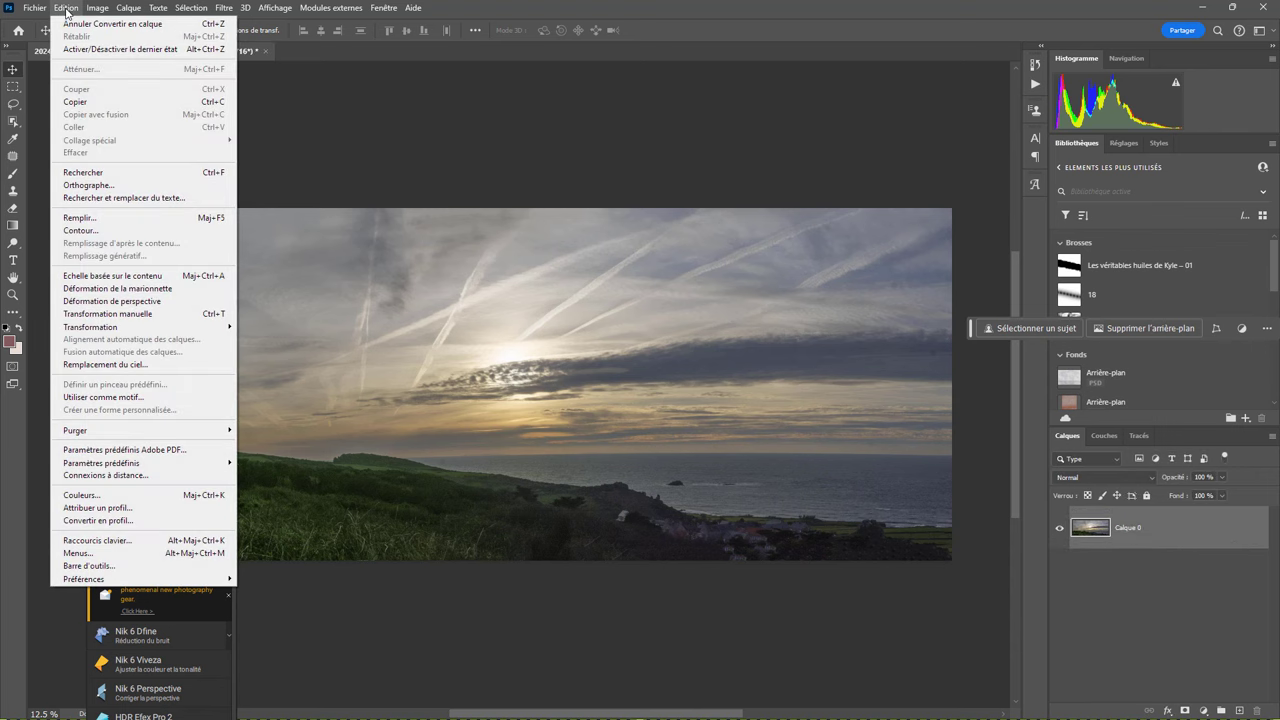
{"action": "mouse_move", "coordinate": [90, 327]}
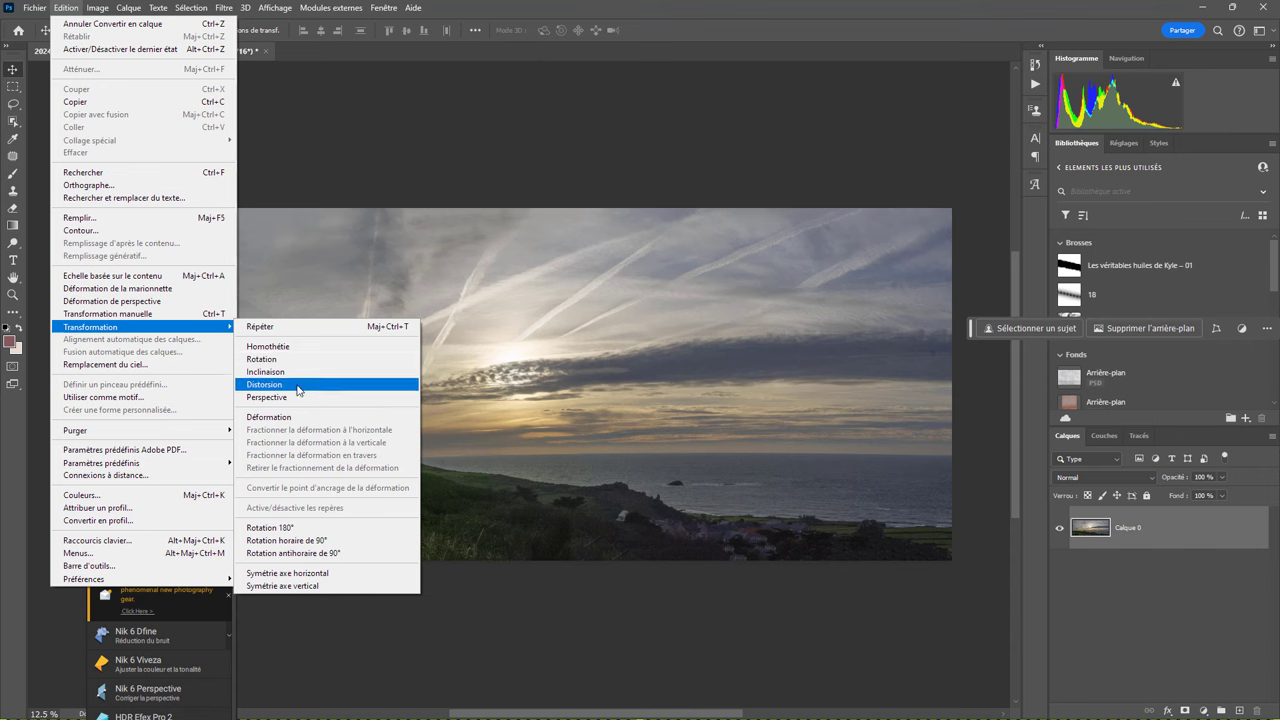
Step: Start a Déformation warp on the layer with a 3 x 3 grid
{"action": "left_click", "coordinate": [290, 412]}
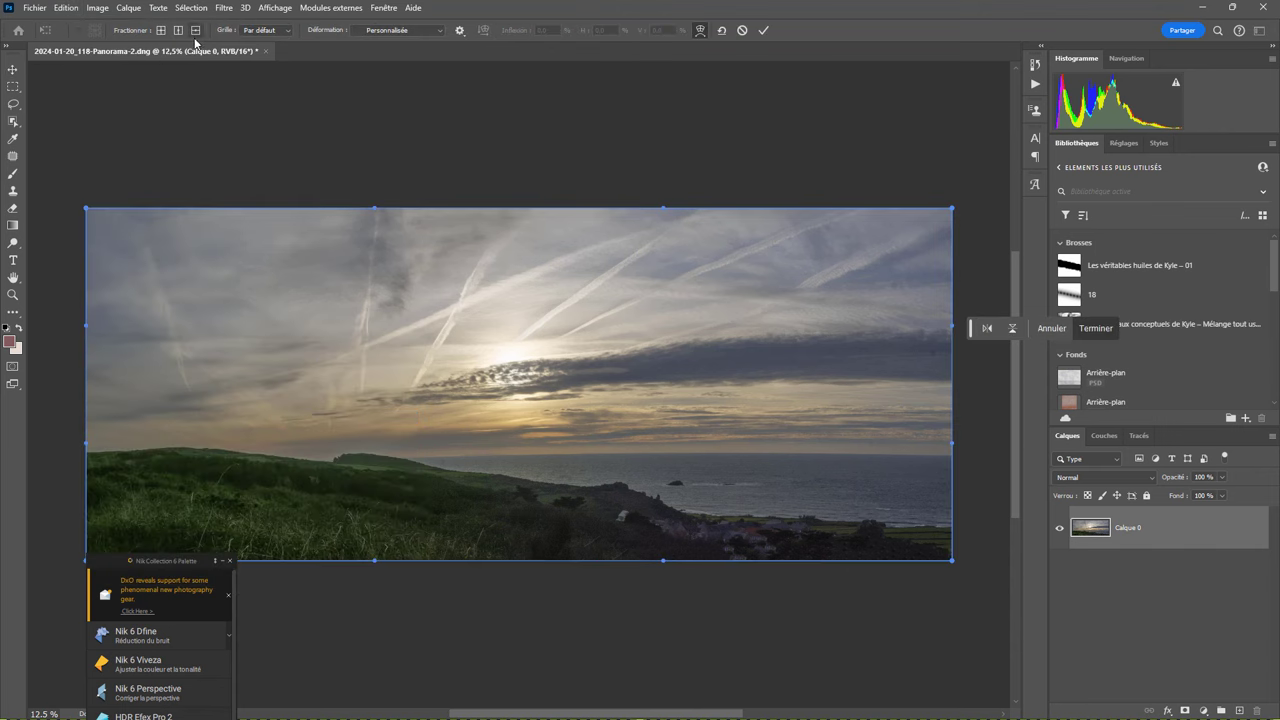
{"action": "left_click", "coordinate": [264, 30]}
{"action": "left_click", "coordinate": [267, 76]}
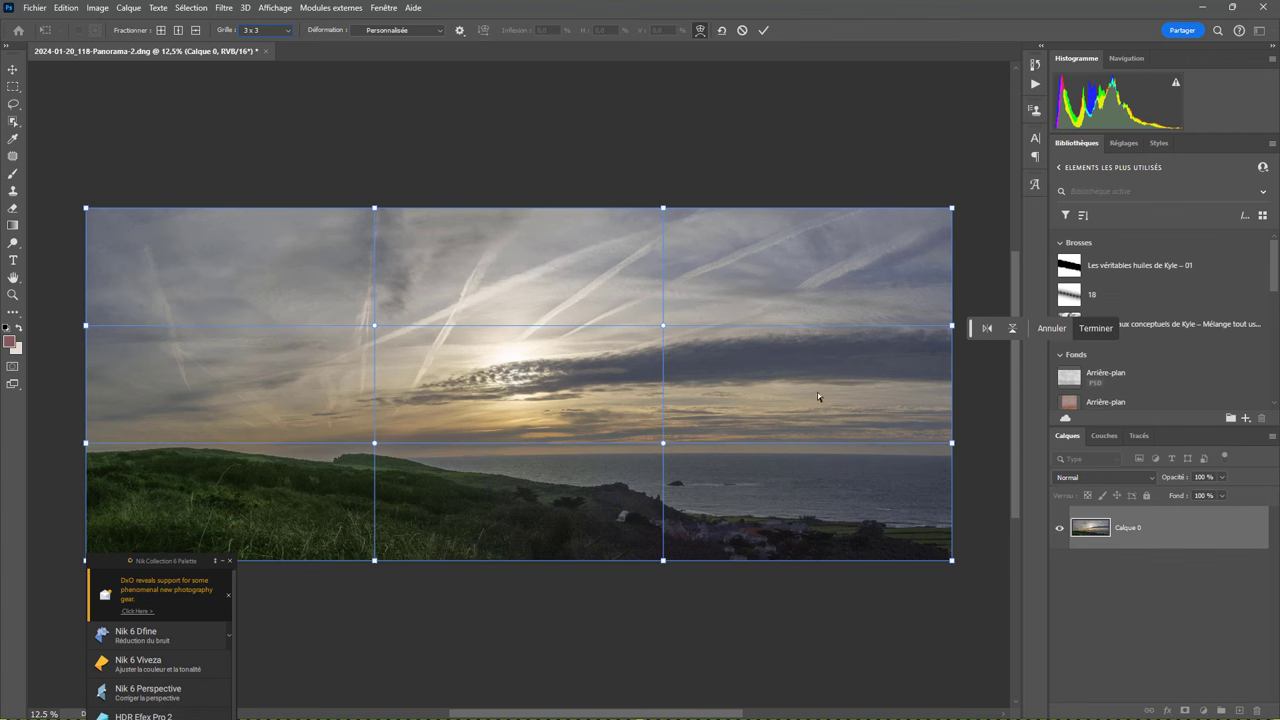
{"action": "left_click", "coordinate": [265, 30]}
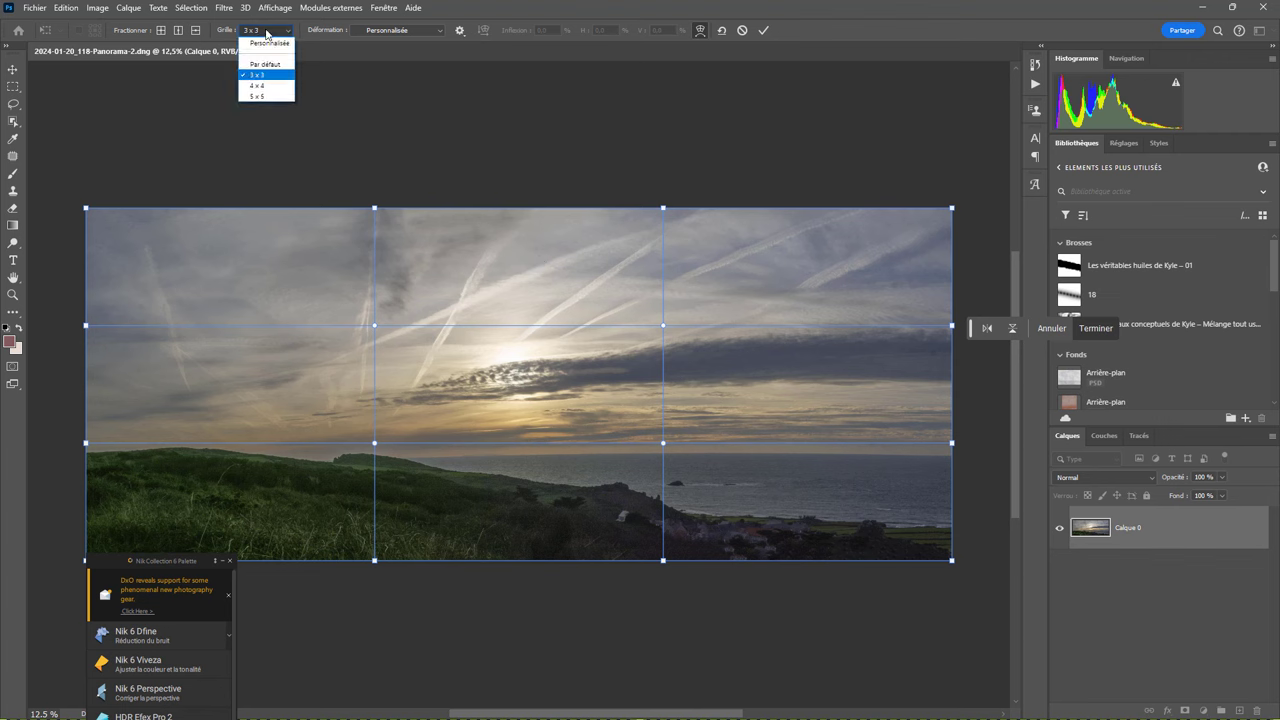
{"action": "left_click", "coordinate": [270, 92]}
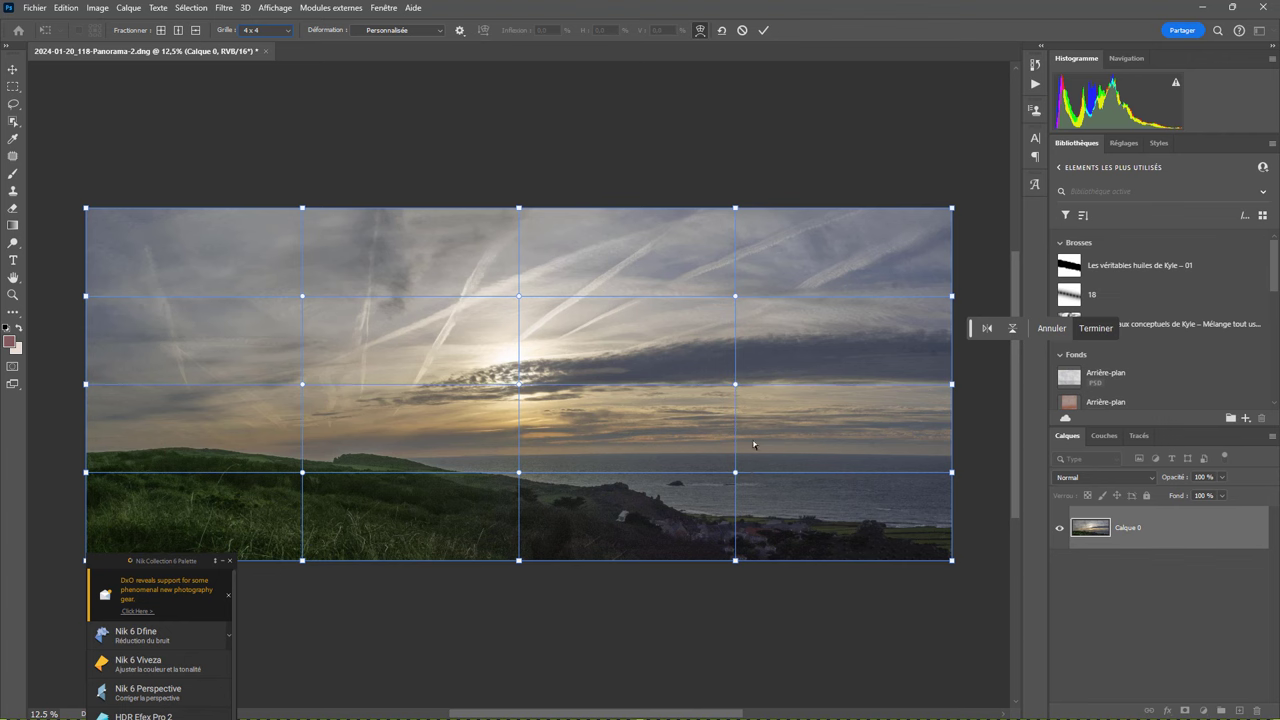
{"action": "left_click", "coordinate": [267, 31]}
{"action": "left_click", "coordinate": [267, 76]}
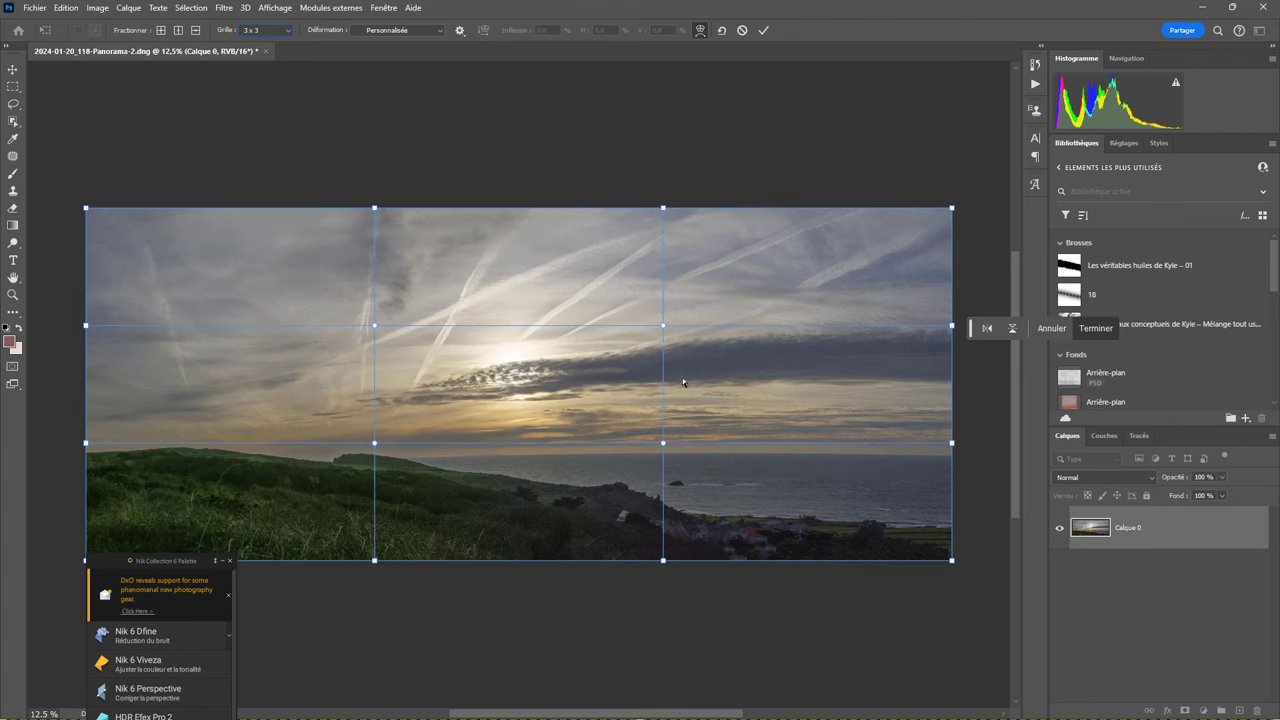
Step: Drag horizon gridline points left to right until the sea is level, then commit the warp
{"action": "left_click", "coordinate": [663, 443]}
{"action": "left_click_drag", "start_coordinate": [664, 447], "coordinate": [665, 446]}
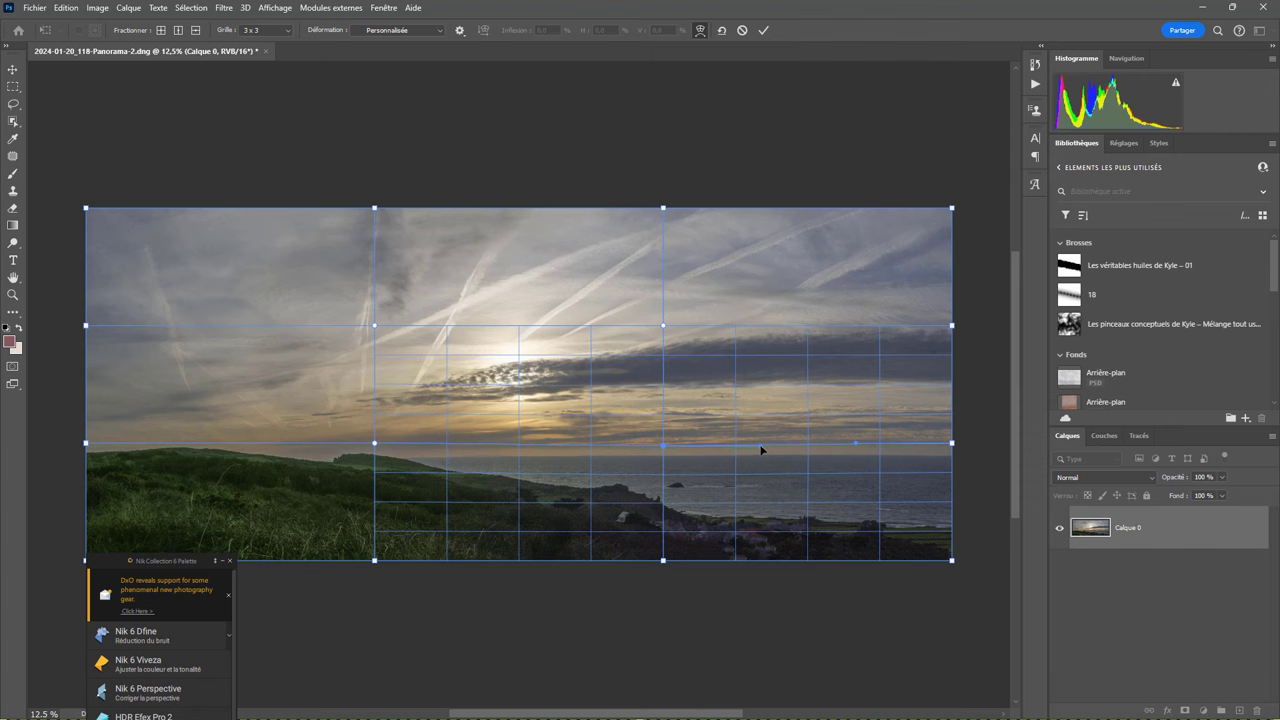
{"action": "left_click_drag", "start_coordinate": [860, 446], "coordinate": [858, 451]}
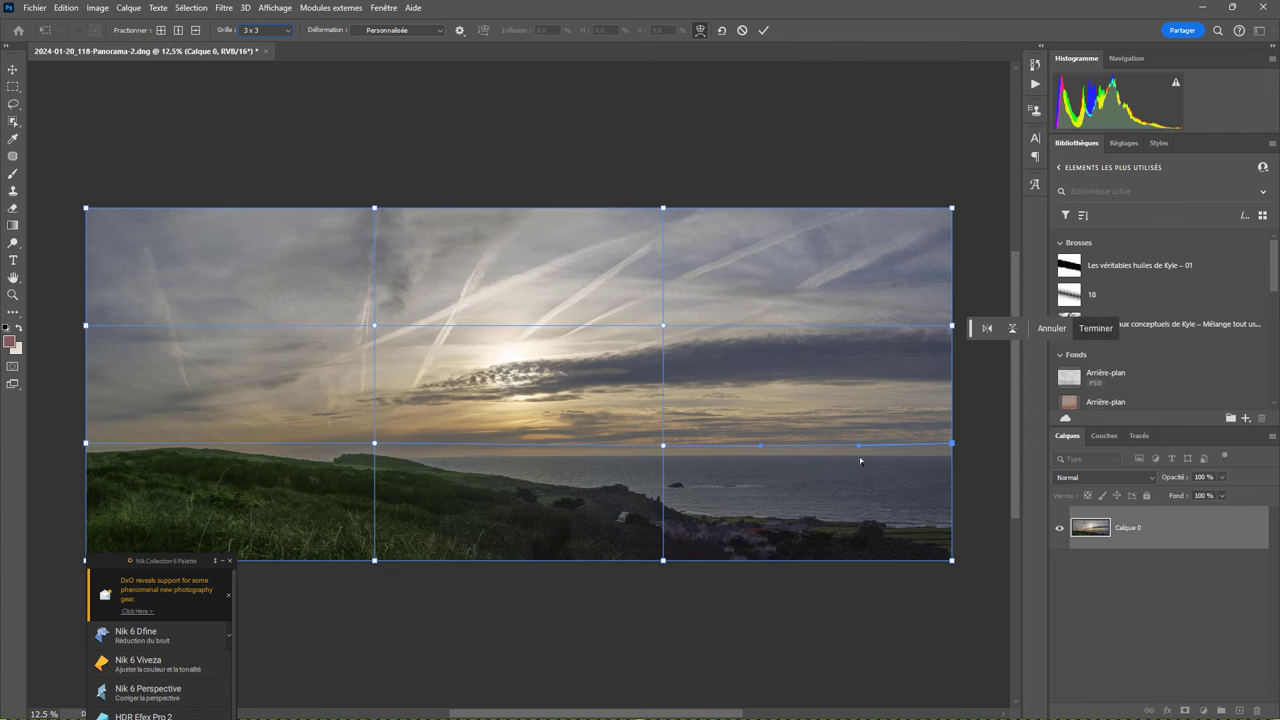
{"action": "left_click", "coordinate": [952, 446]}
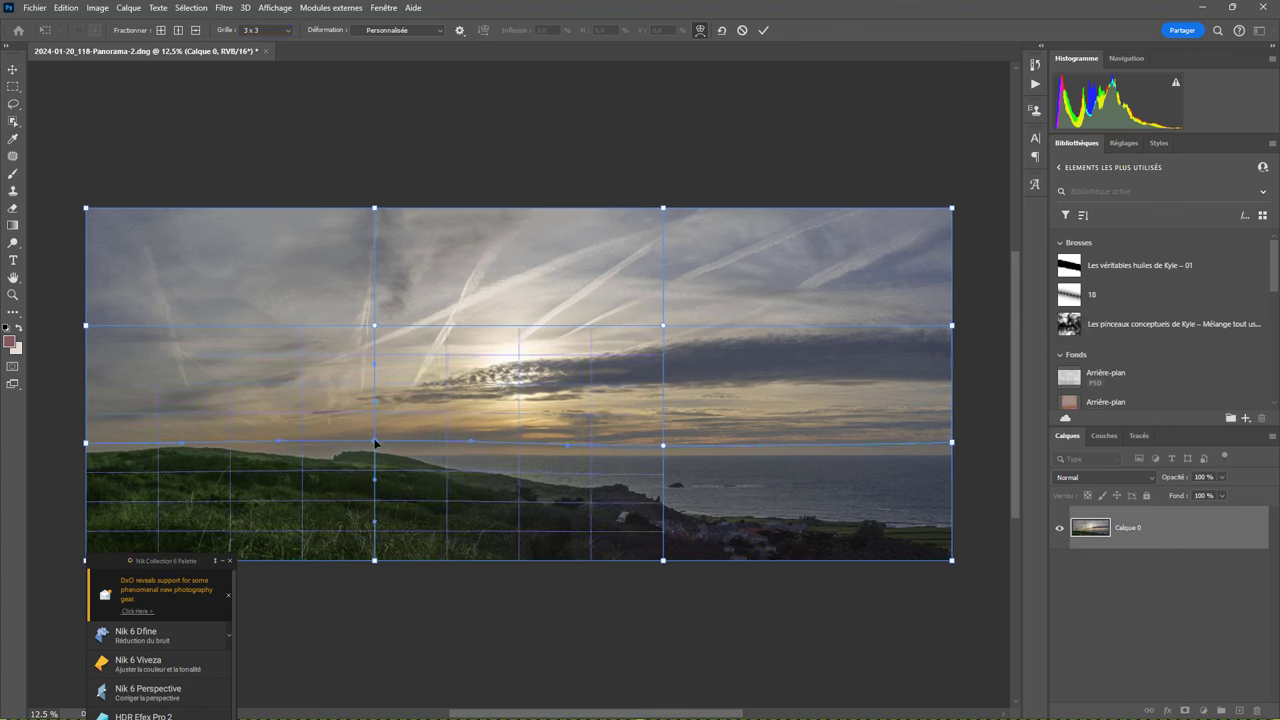
{"action": "left_click_drag", "start_coordinate": [375, 443], "coordinate": [375, 441]}
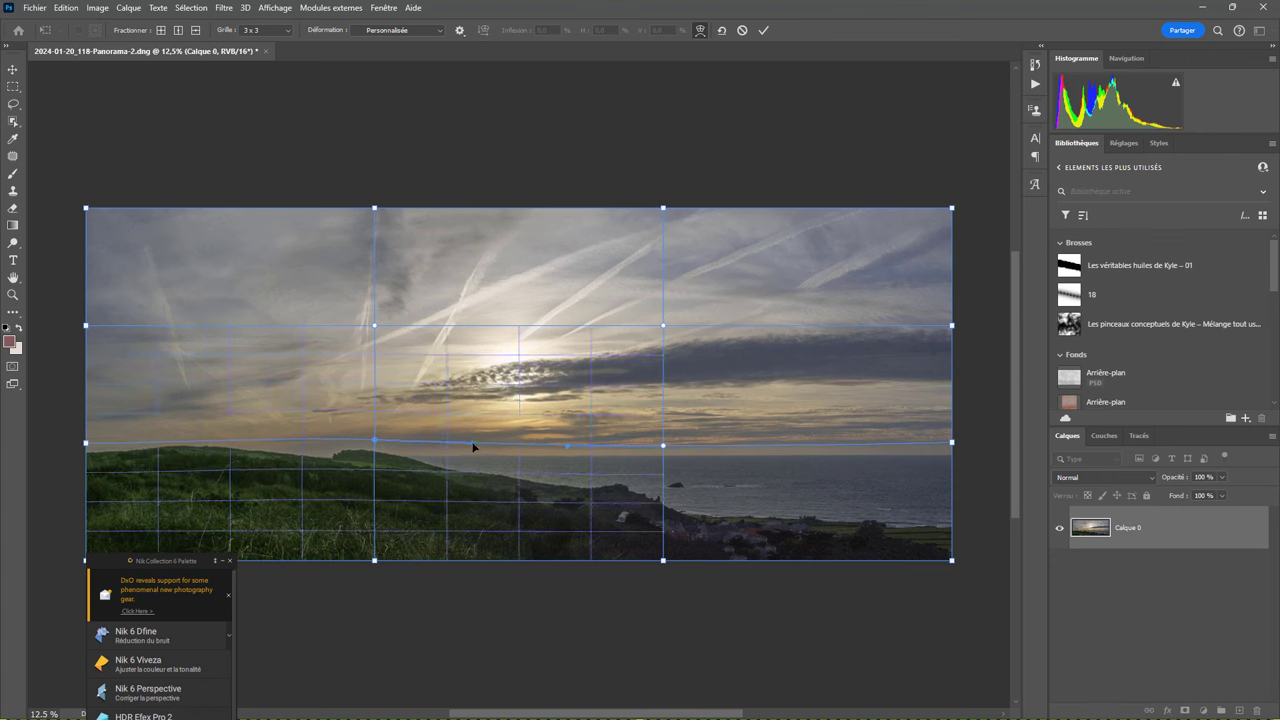
{"action": "left_click_drag", "start_coordinate": [473, 445], "coordinate": [471, 440]}
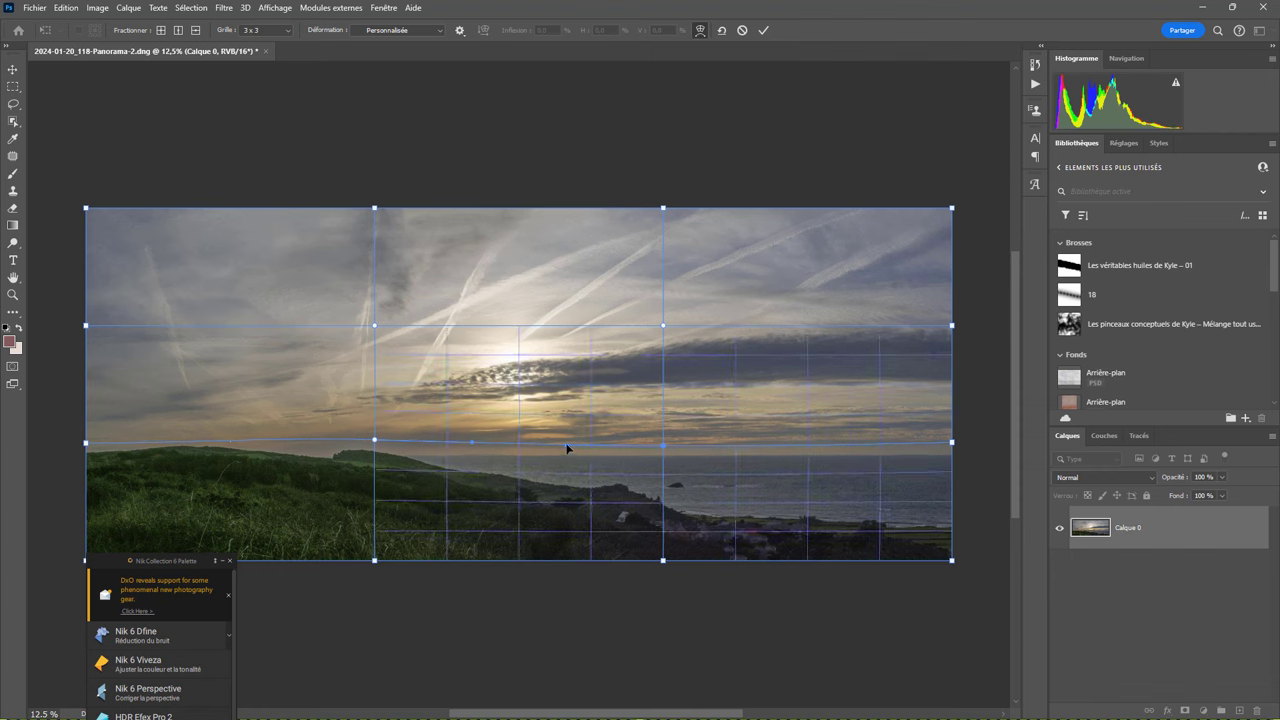
{"action": "left_click_drag", "start_coordinate": [566, 449], "coordinate": [566, 443]}
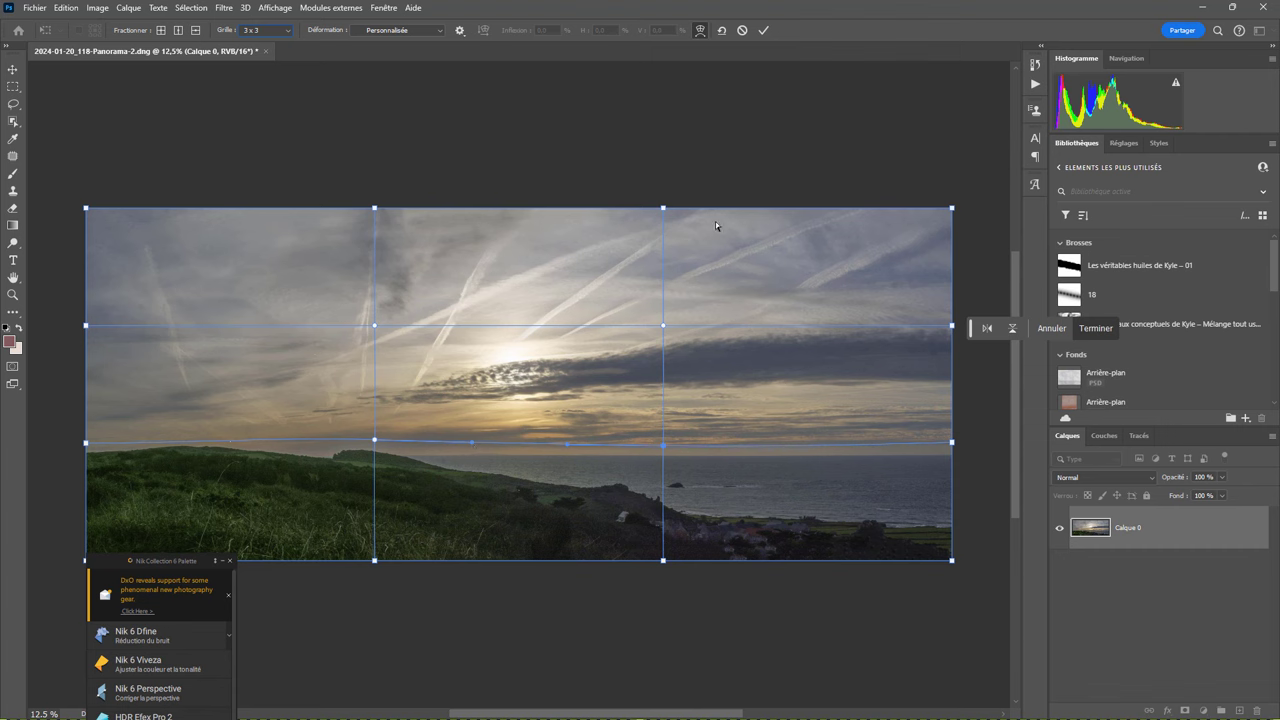
{"action": "left_click", "coordinate": [763, 30]}
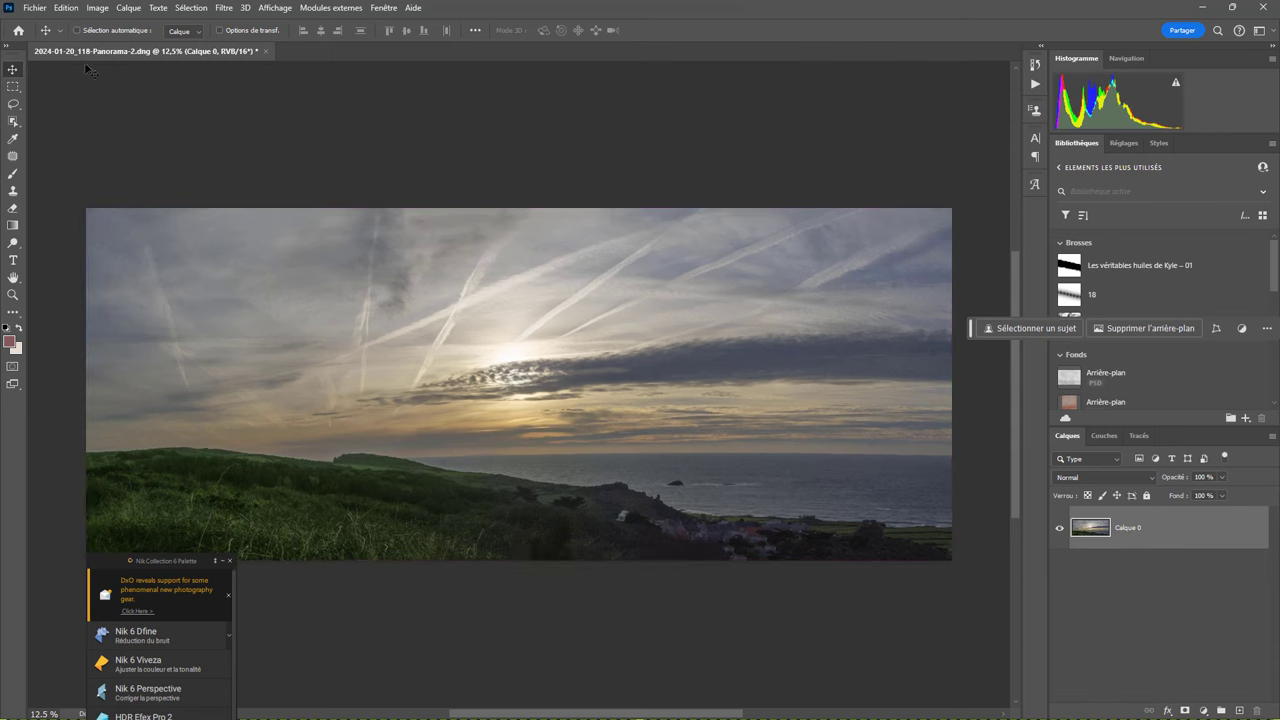
{"action": "left_click", "coordinate": [68, 8]}
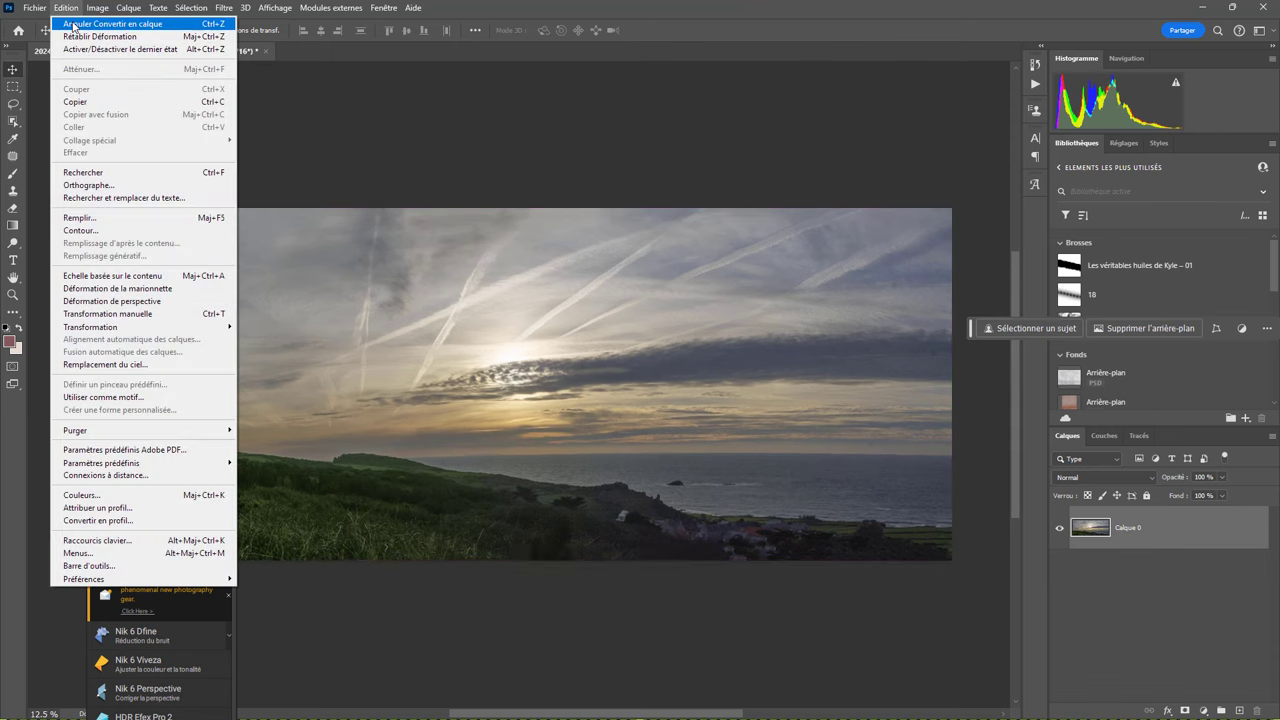
{"action": "left_click", "coordinate": [76, 36]}
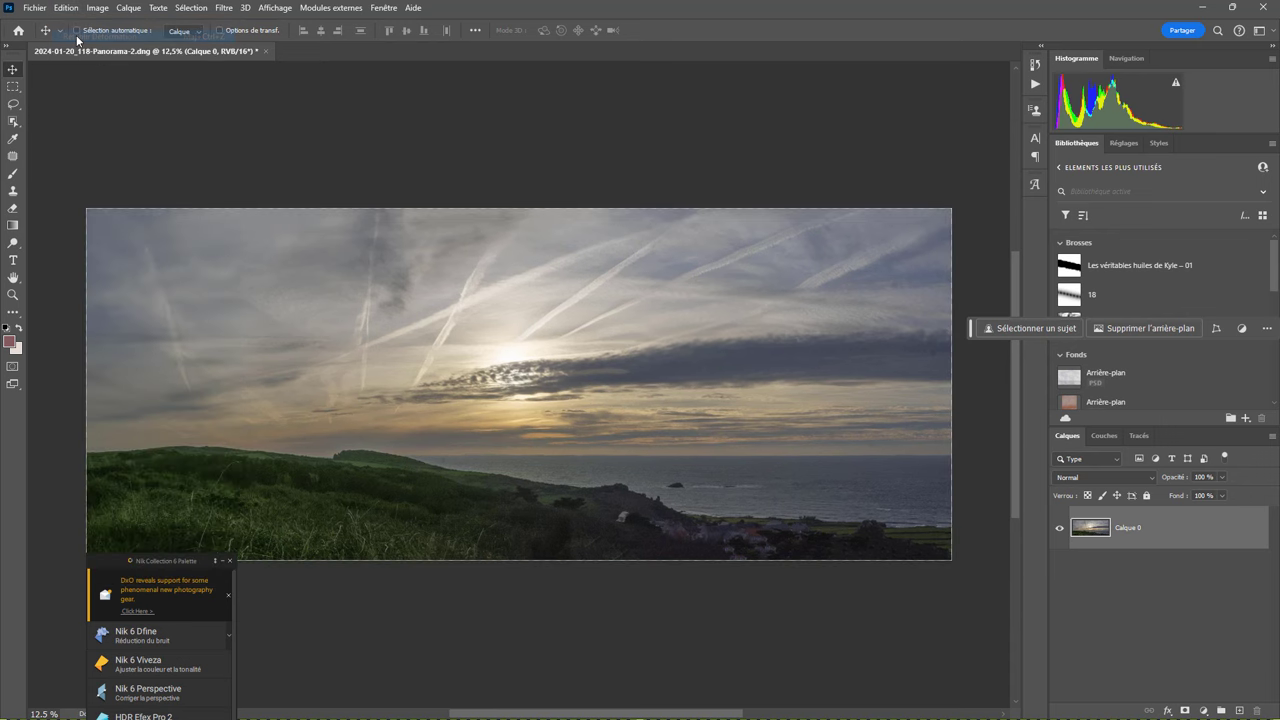